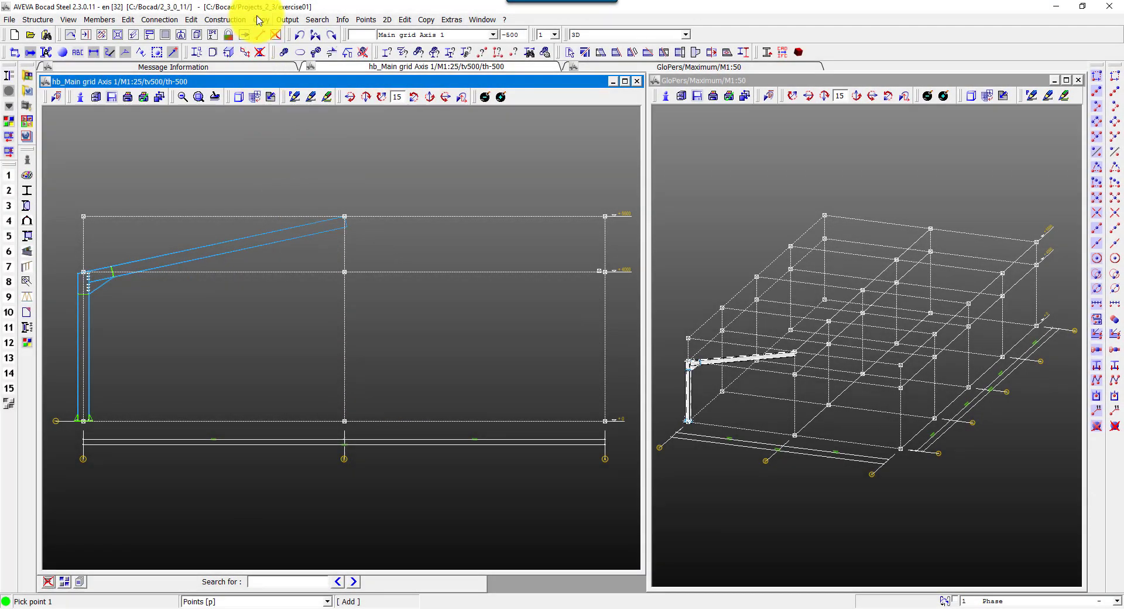
# - Mirror the left column and haunched rafter with connections through two points on the centre axis
pyautogui.click(261, 19)
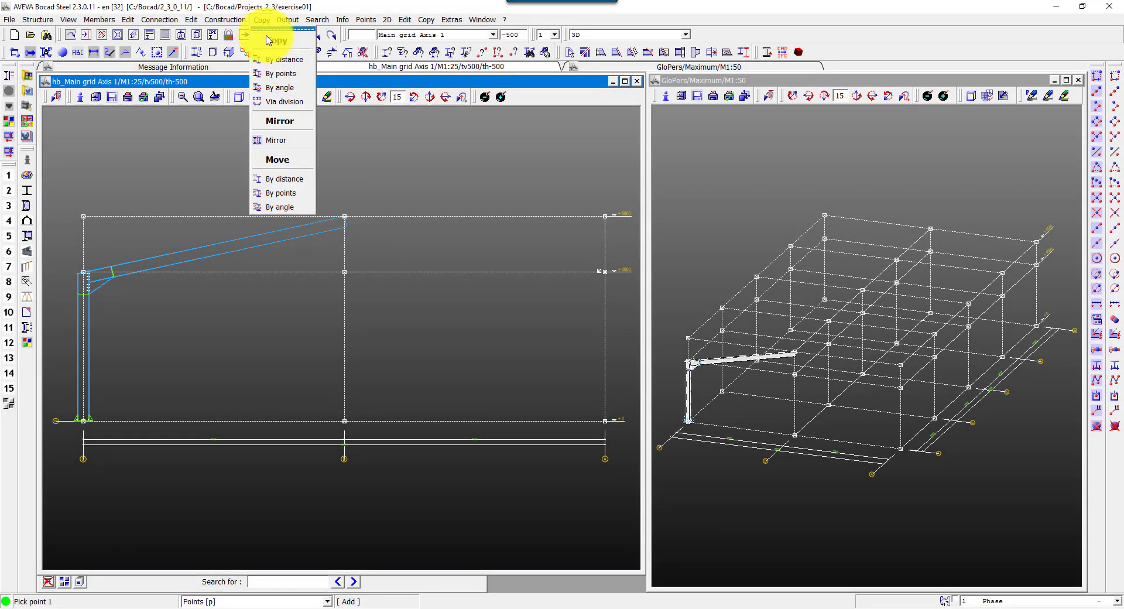
pyautogui.click(278, 115)
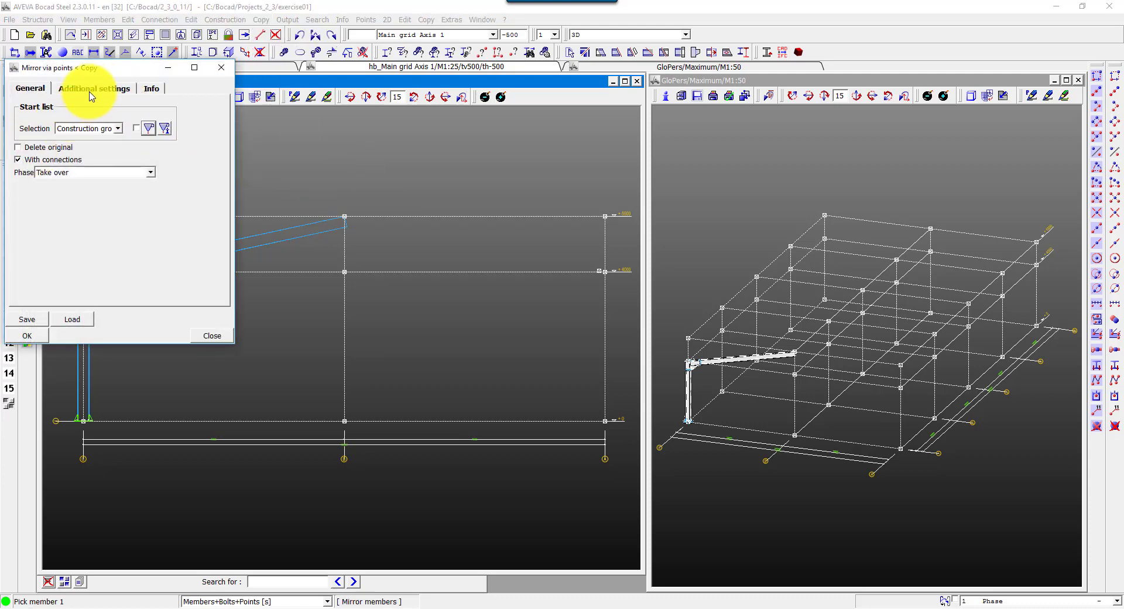
pyautogui.click(92, 88)
pyautogui.click(26, 88)
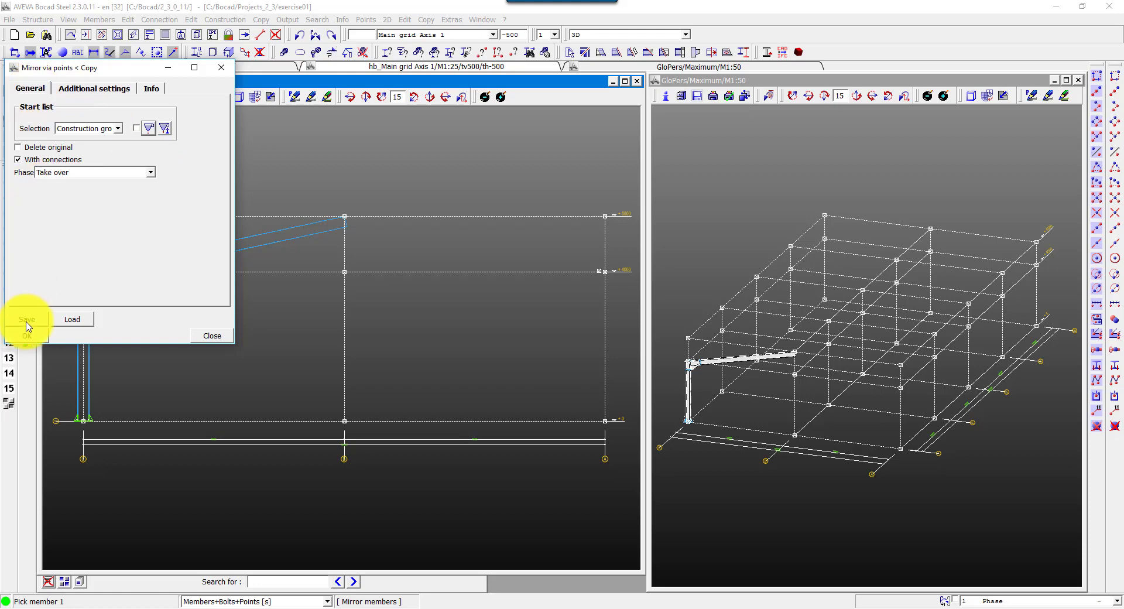
pyautogui.click(25, 331)
pyautogui.moveTo(12, 501); pyautogui.dragTo(200, 389)
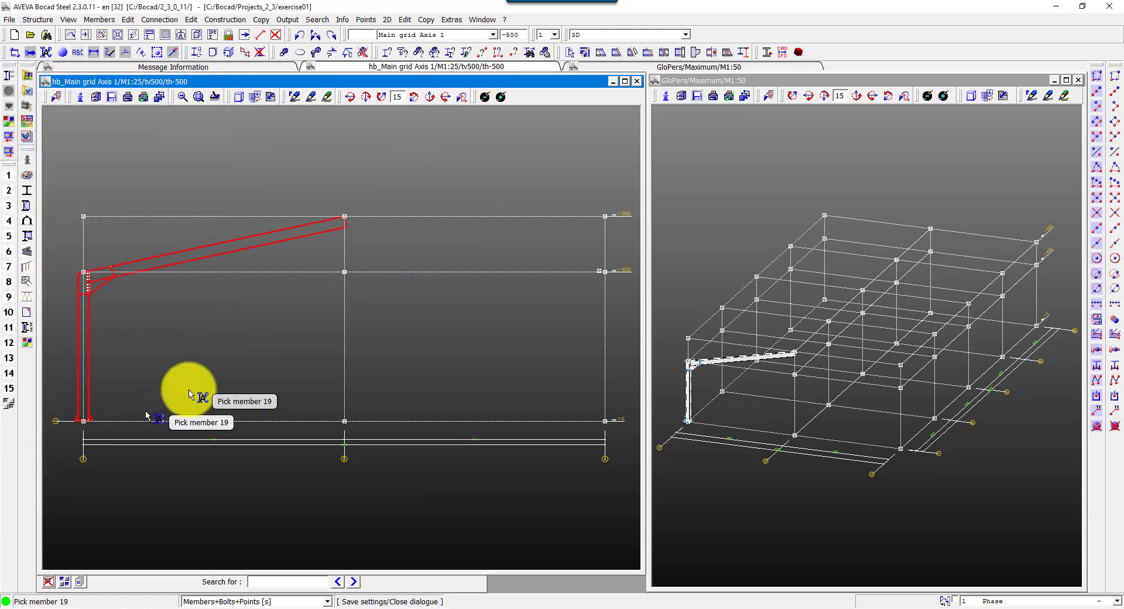
pyautogui.rightClick(200, 389)
pyautogui.click(344, 271)
pyautogui.click(354, 219)
pyautogui.rightClick(401, 226)
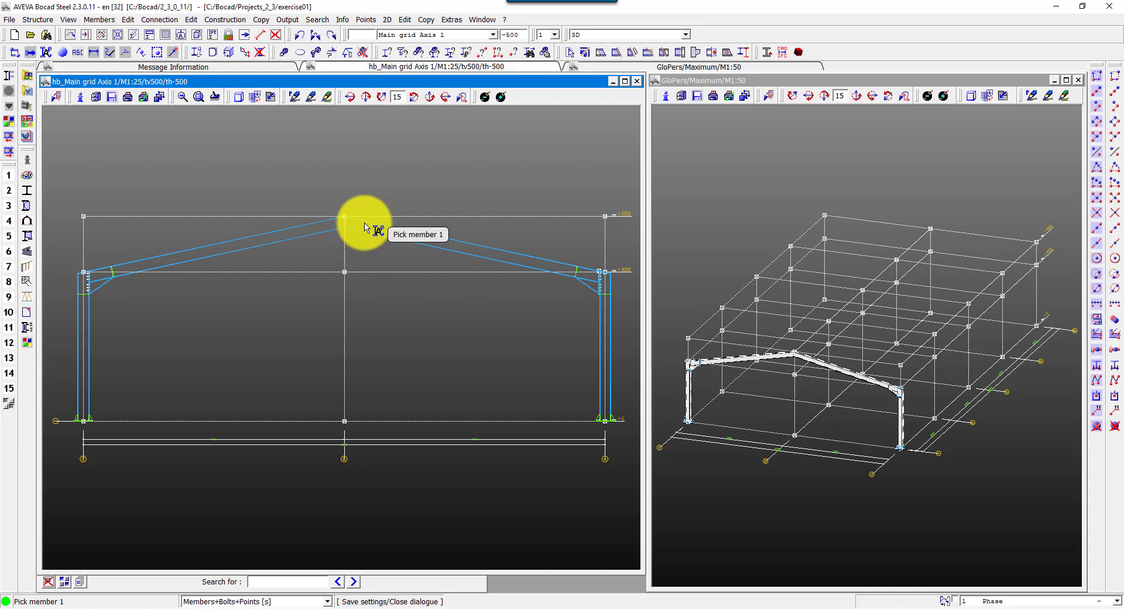
# - Mitre the right and left rafters together at the ridge using Mitre member groups
pyautogui.click(126, 21)
pyautogui.click(144, 58)
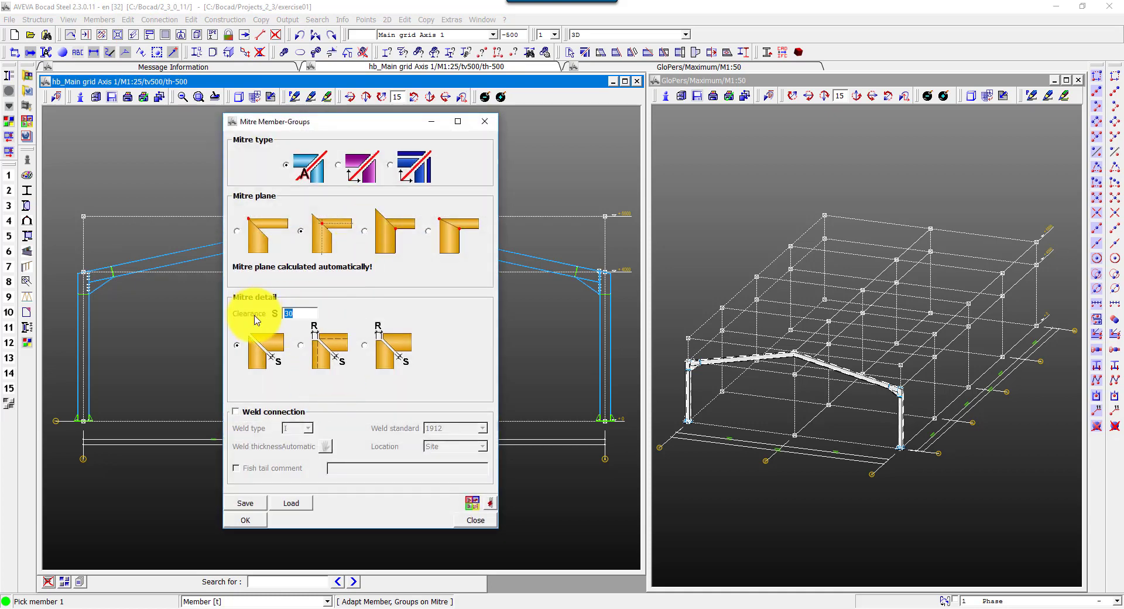
pyautogui.click(245, 519)
pyautogui.click(386, 216)
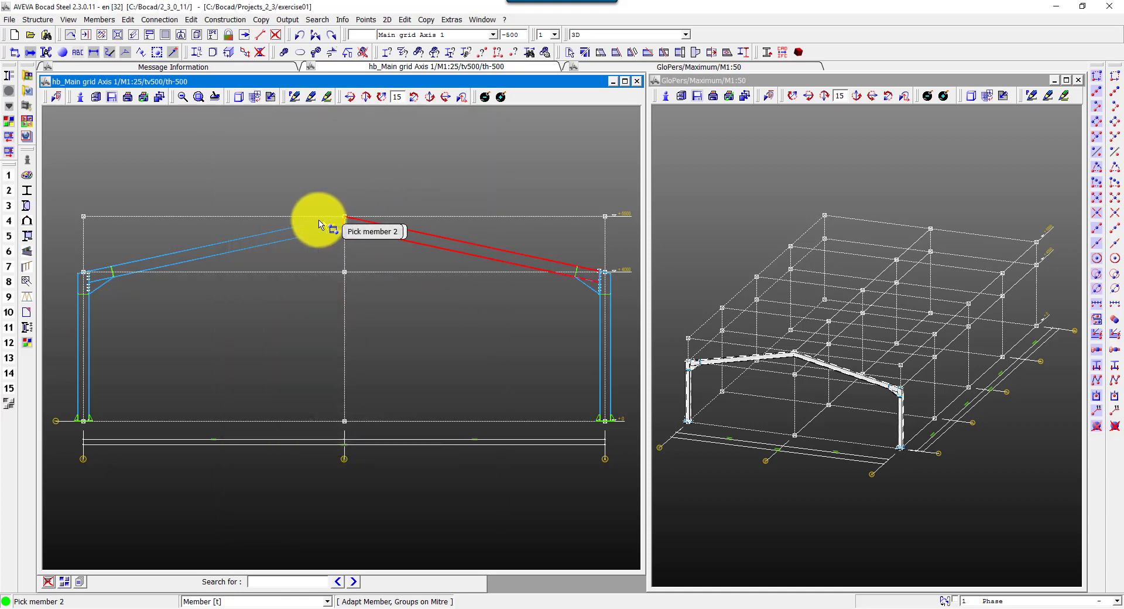
pyautogui.click(314, 228)
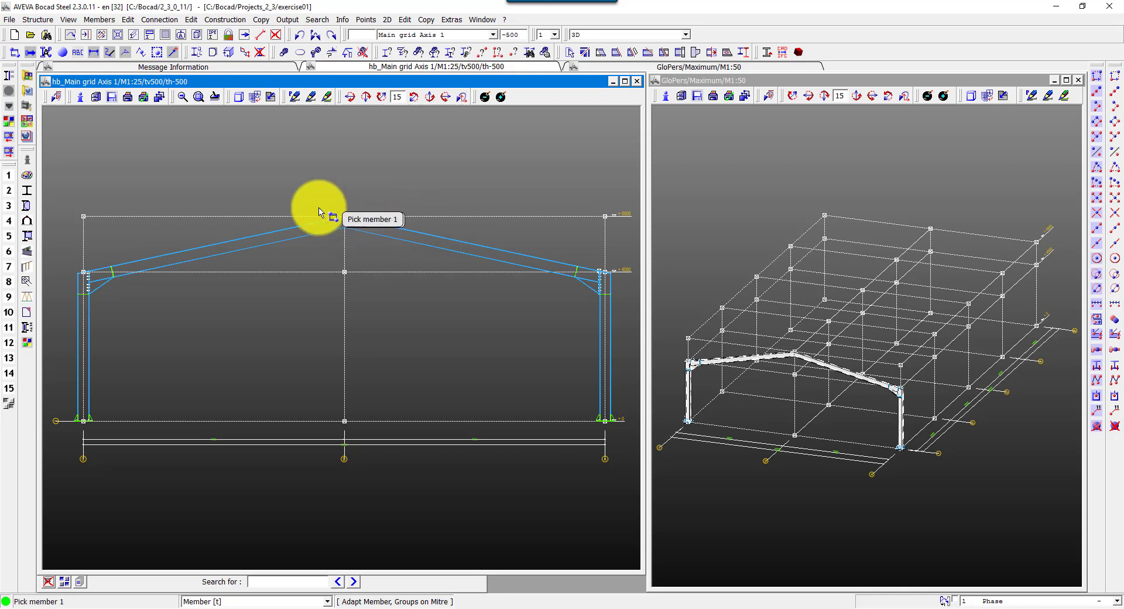
pyautogui.scroll(3, 347, 228)
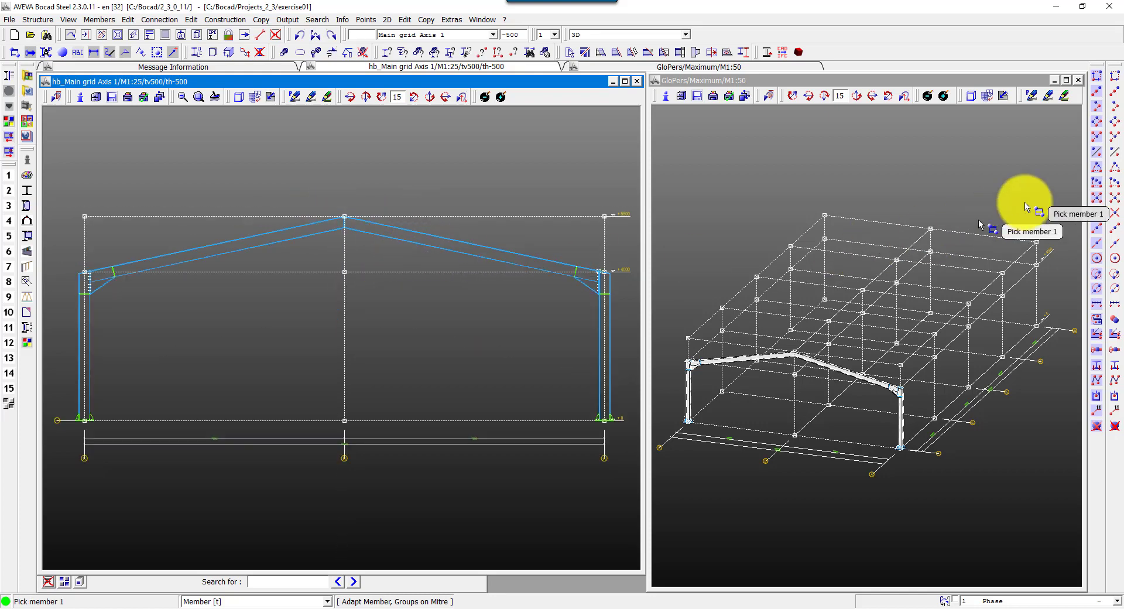
# - Place a line-intersection point at the apex where the two rafter lines cross
pyautogui.click(366, 20)
pyautogui.click(401, 240)
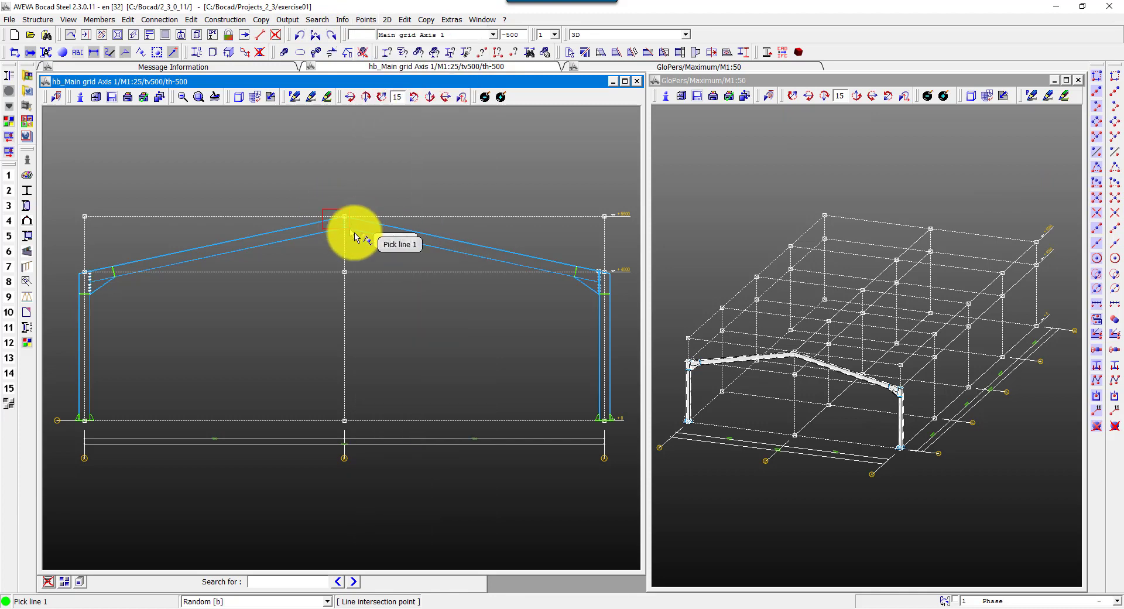
pyautogui.scroll(3, 360, 240)
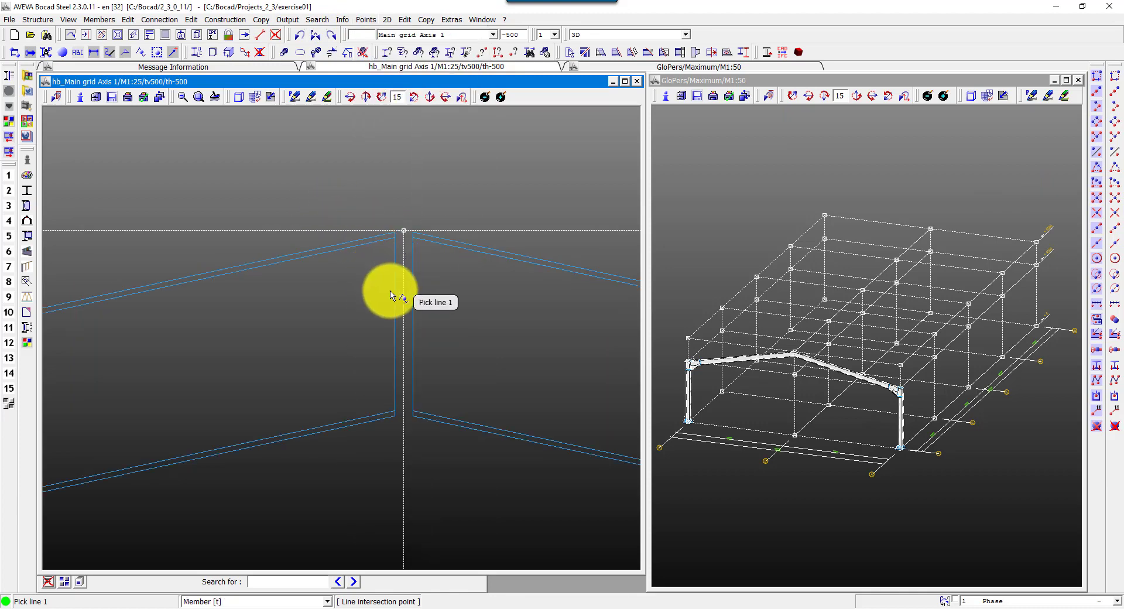
pyautogui.click(394, 297)
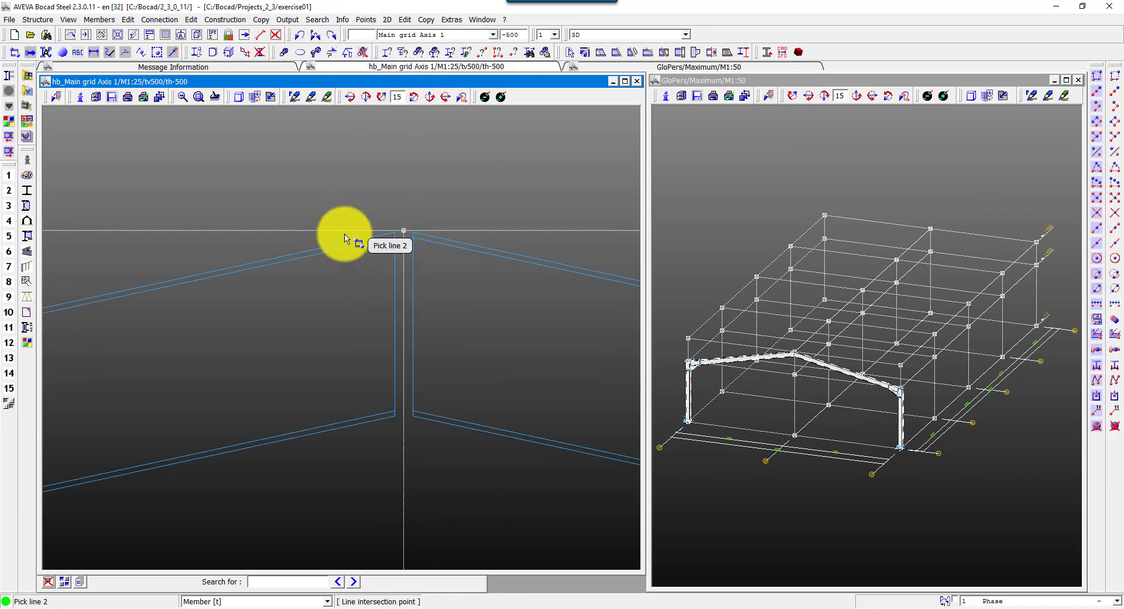
pyautogui.click(346, 243)
pyautogui.scroll(-3, 289, 276)
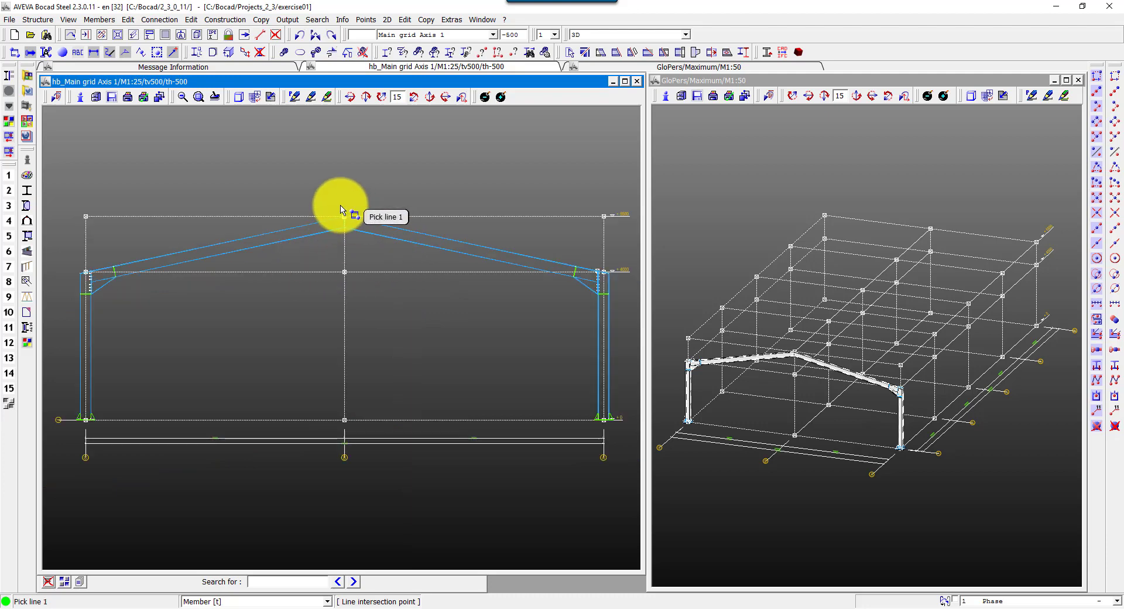
pyautogui.scroll(3, 344, 258)
pyautogui.scroll(-3, 258, 281)
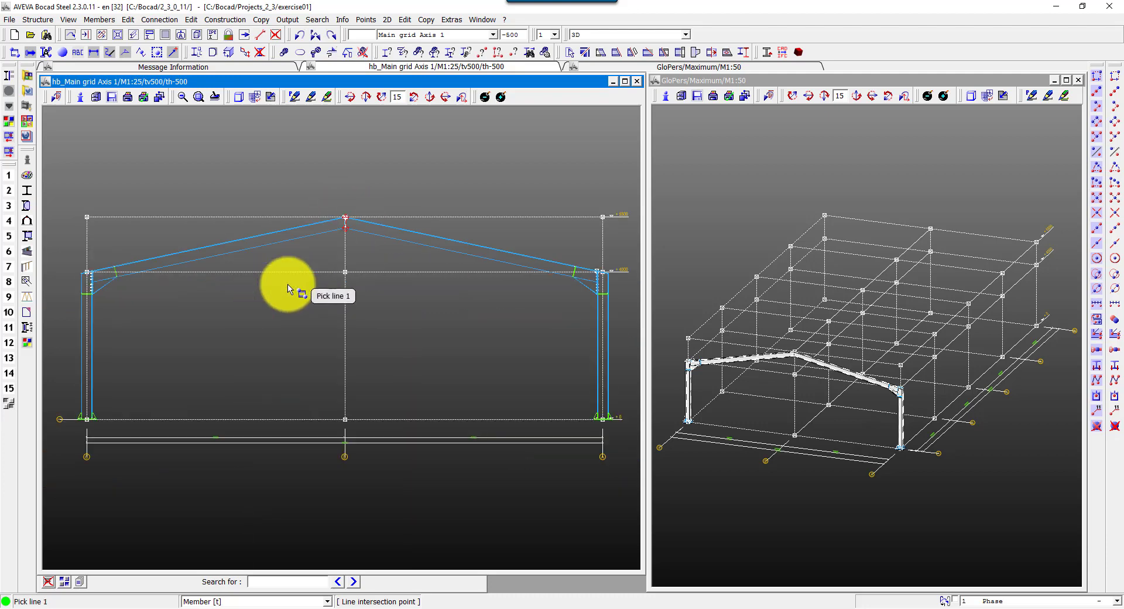
pyautogui.scroll(3, 109, 268)
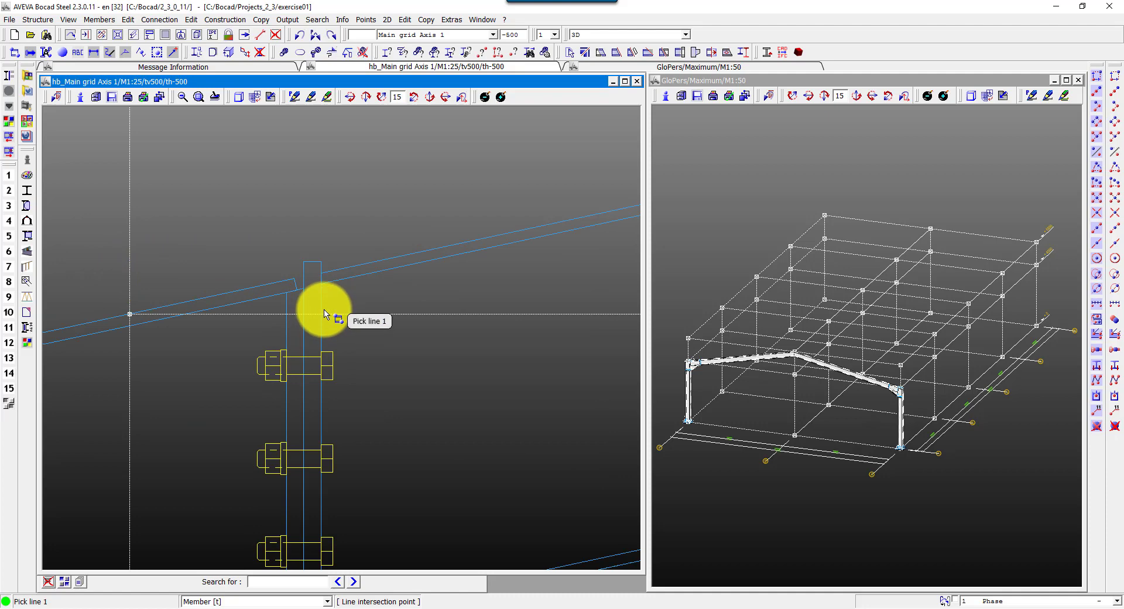
pyautogui.scroll(-3, 388, 251)
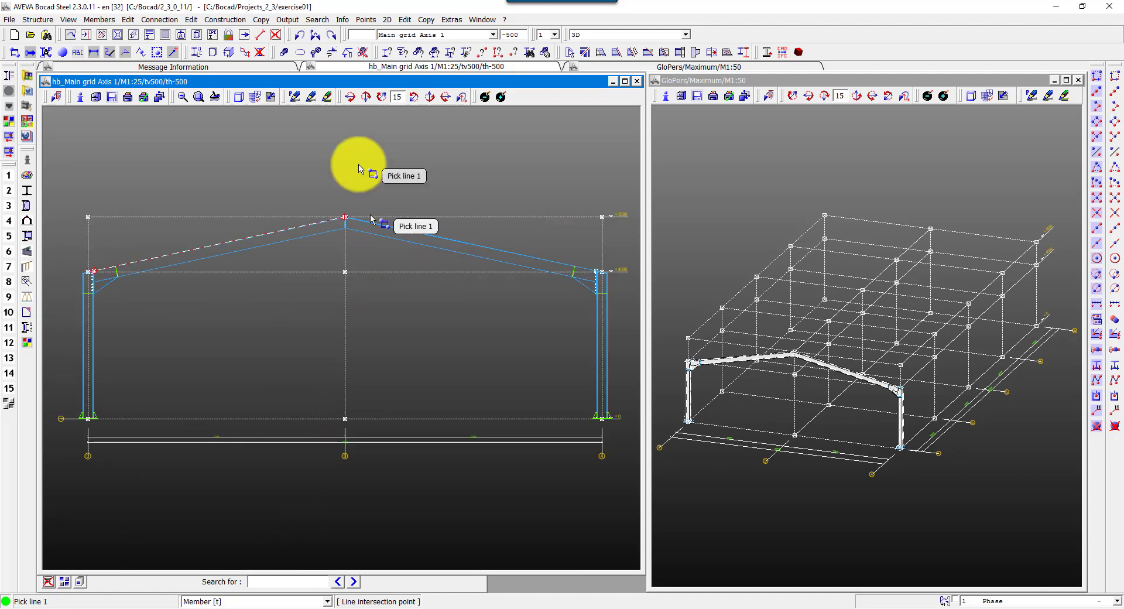
# - Copy the eave bolt group by points from the column top to the apex, with bolts set to Loose
pyautogui.click(260, 20)
pyautogui.click(286, 73)
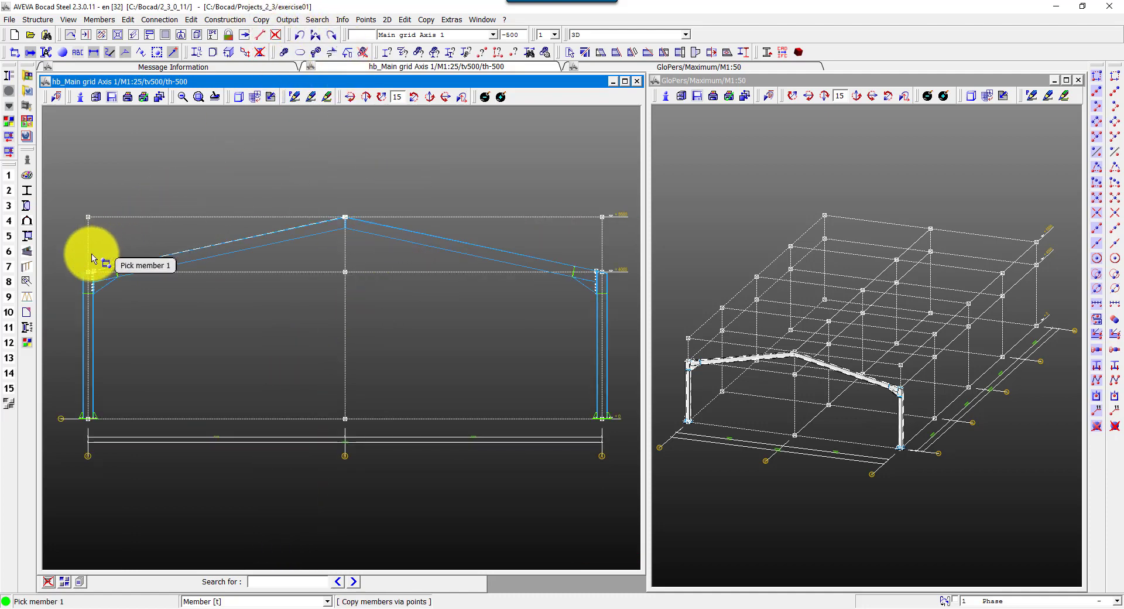
pyautogui.scroll(3, 94, 257)
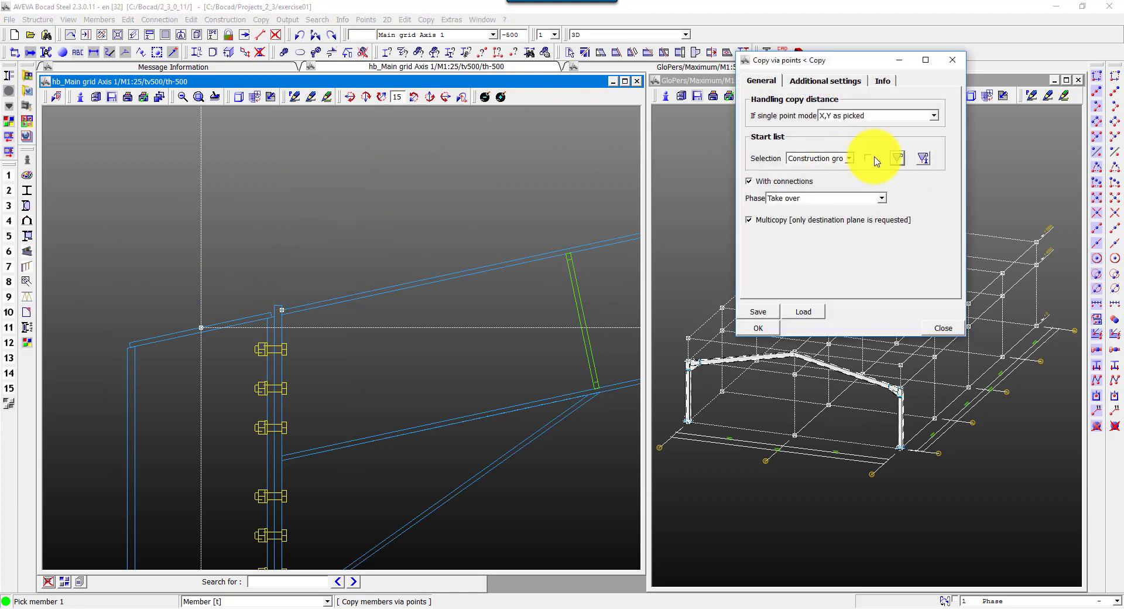
pyautogui.click(831, 81)
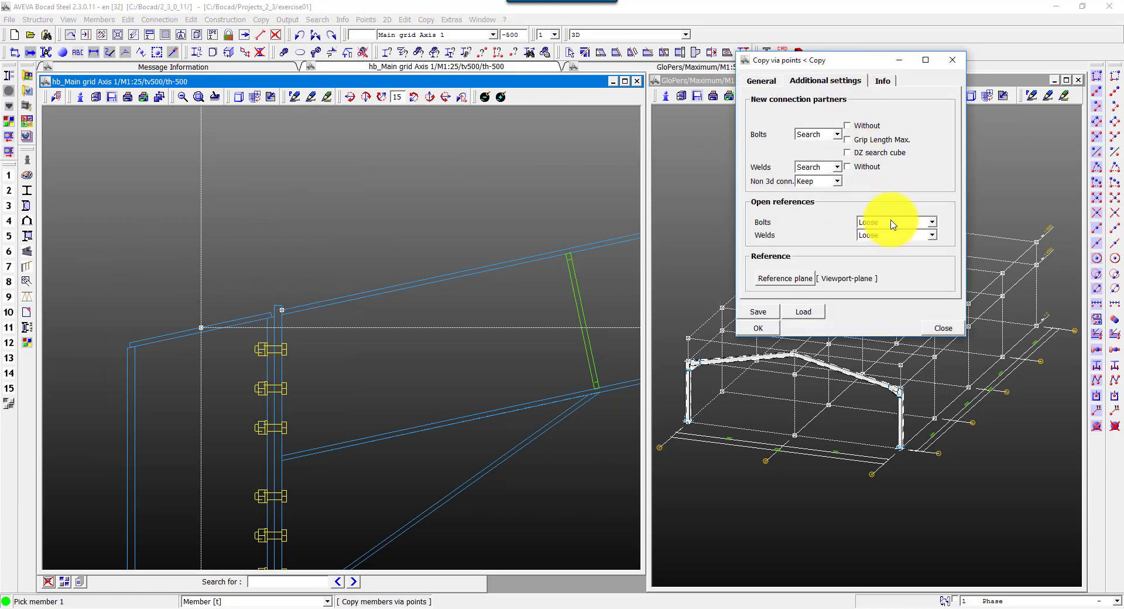
pyautogui.click(880, 244)
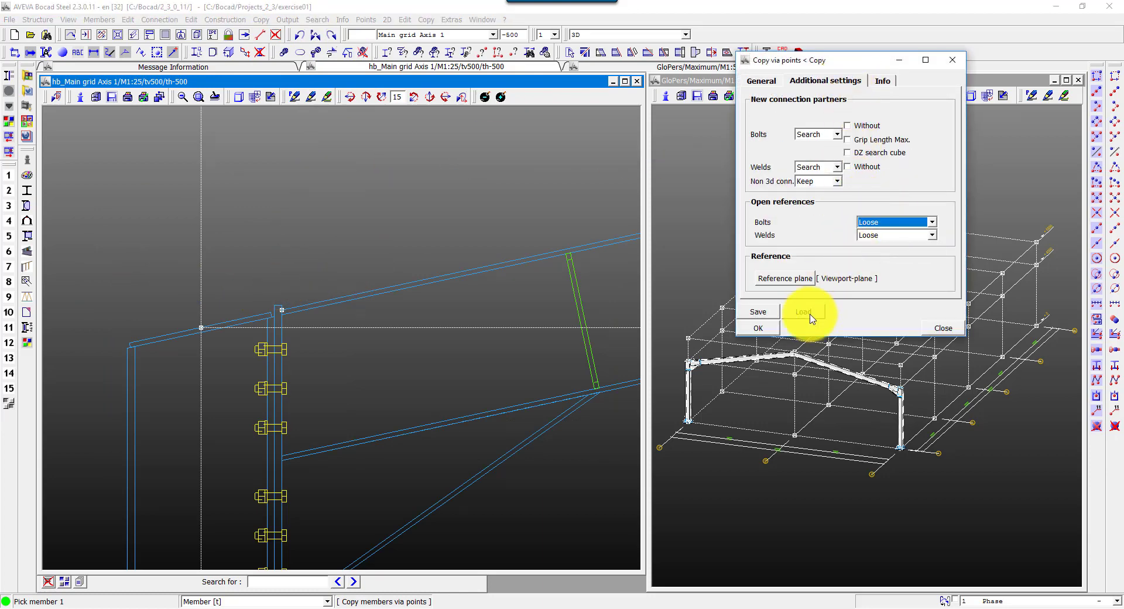
pyautogui.click(758, 328)
pyautogui.click(281, 303)
pyautogui.click(281, 309)
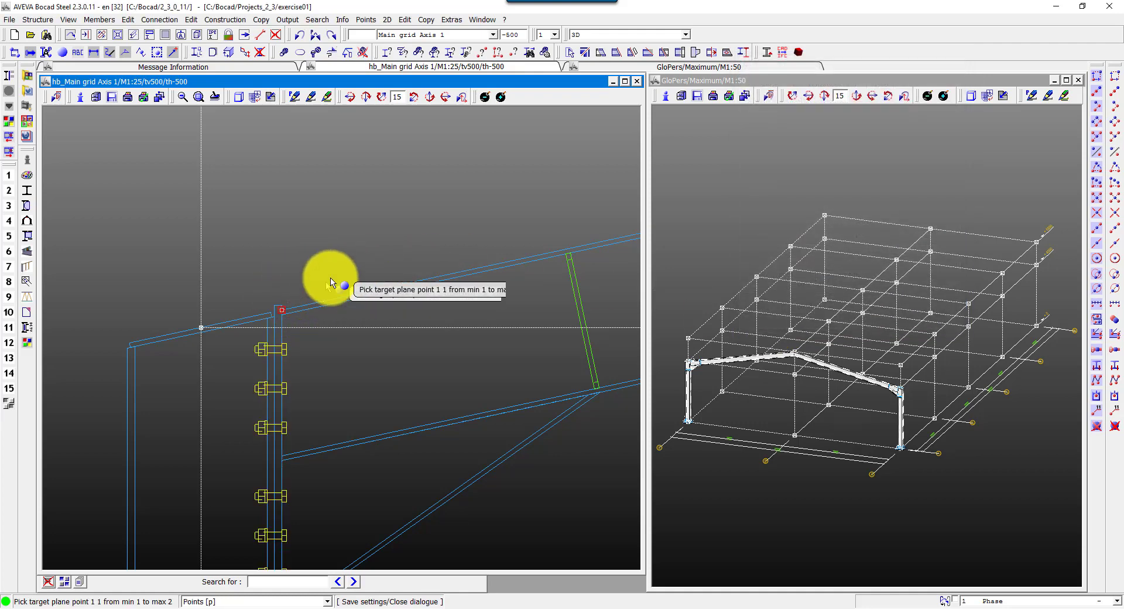
pyautogui.scroll(-5, 352, 217)
pyautogui.scroll(3, 334, 215)
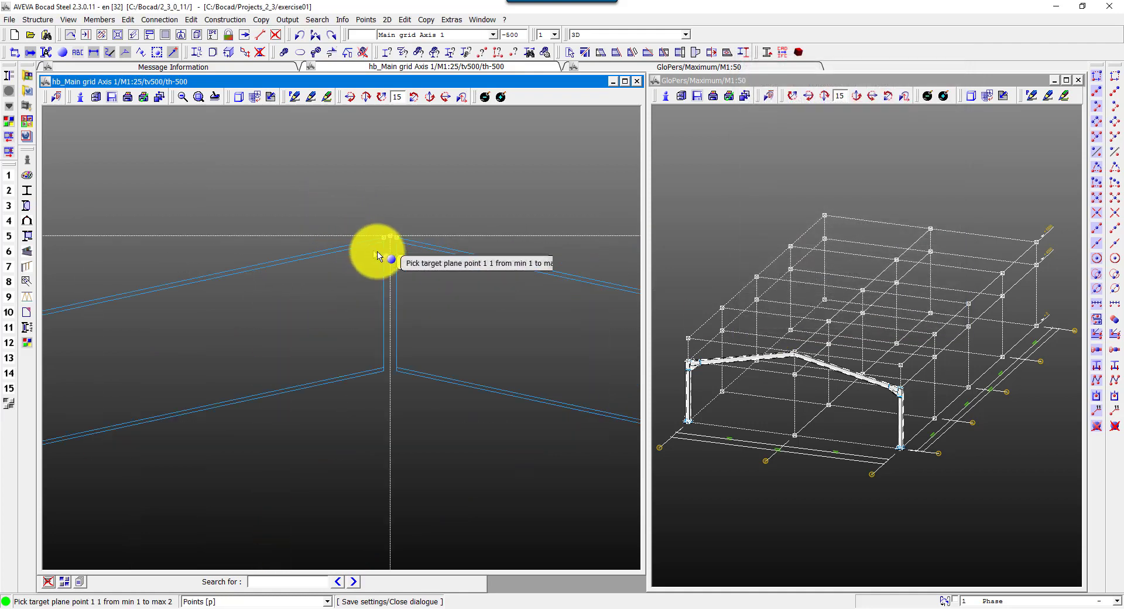
pyautogui.click(396, 237)
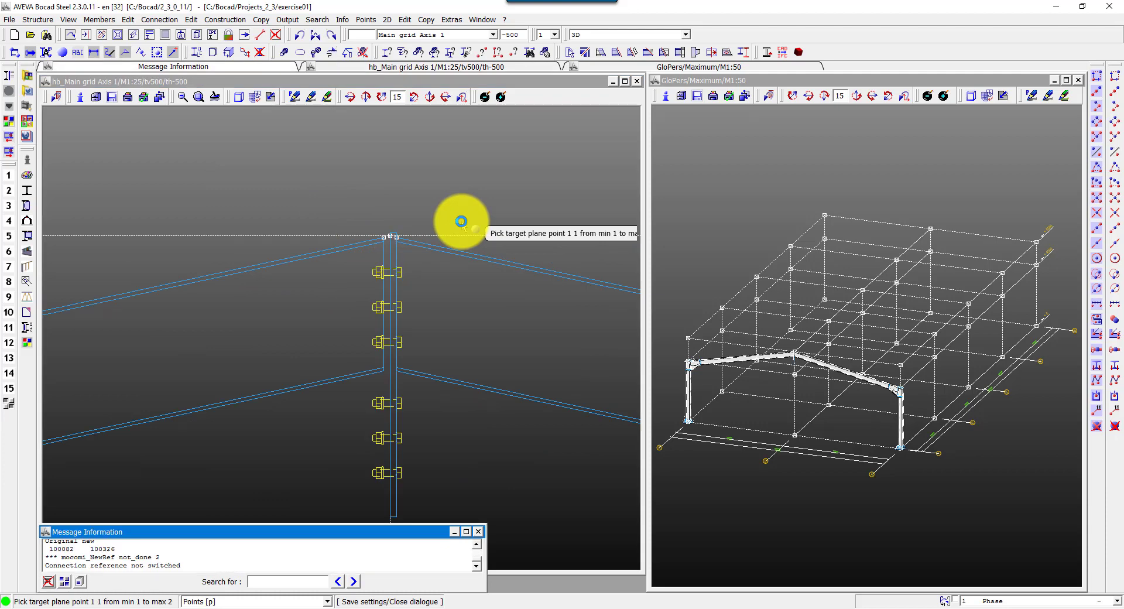
# - Zoom the main 2D frame view in on the apex joint
pyautogui.click(510, 82)
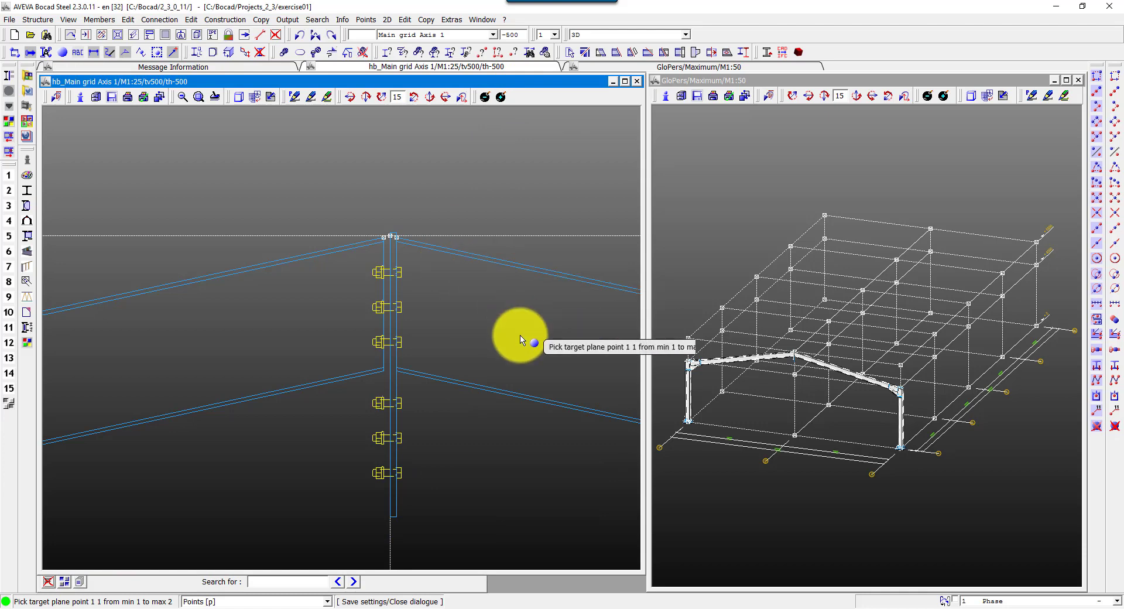
pyautogui.moveTo(266, 174); pyautogui.dragTo(794, 600)
pyautogui.click(794, 600)
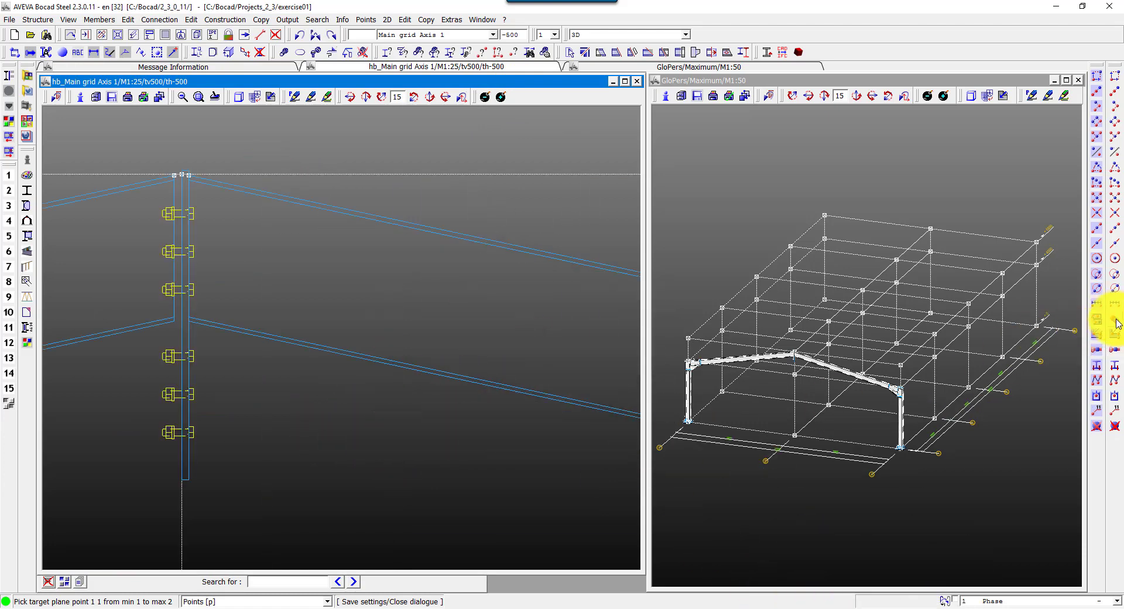
# - Generate points on the column and construct a parallel line offset 650 from it
pyautogui.click(366, 19)
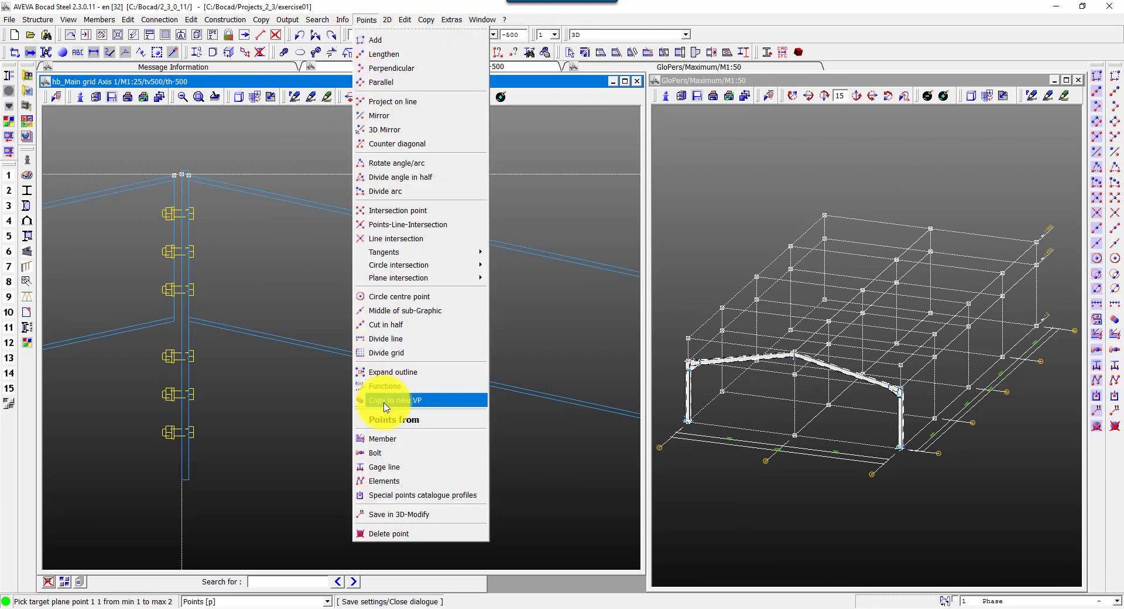
pyautogui.click(390, 443)
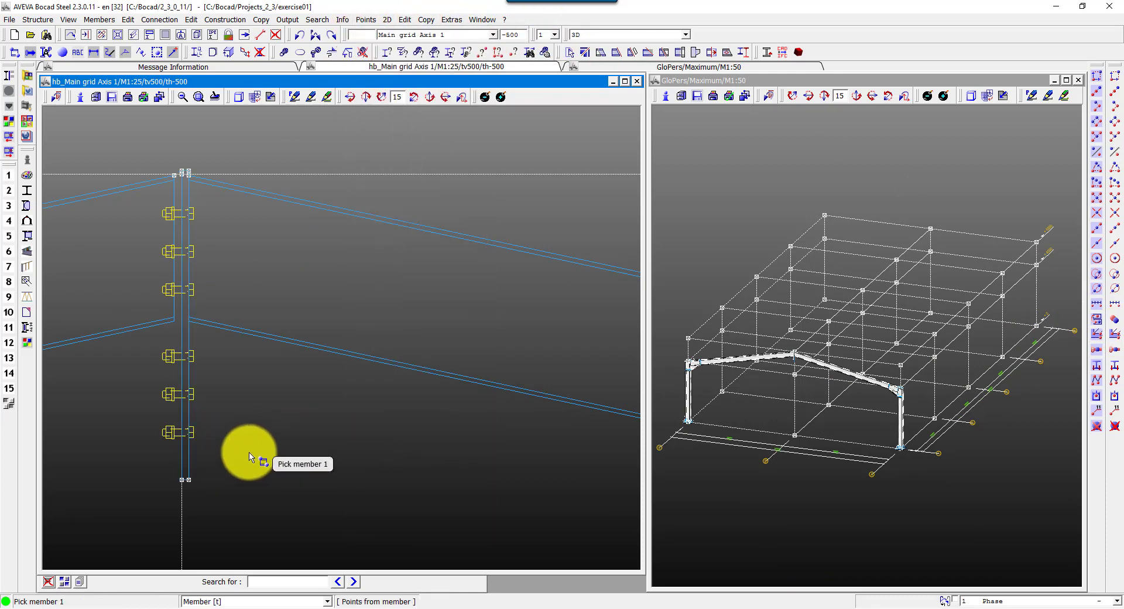
pyautogui.click(366, 19)
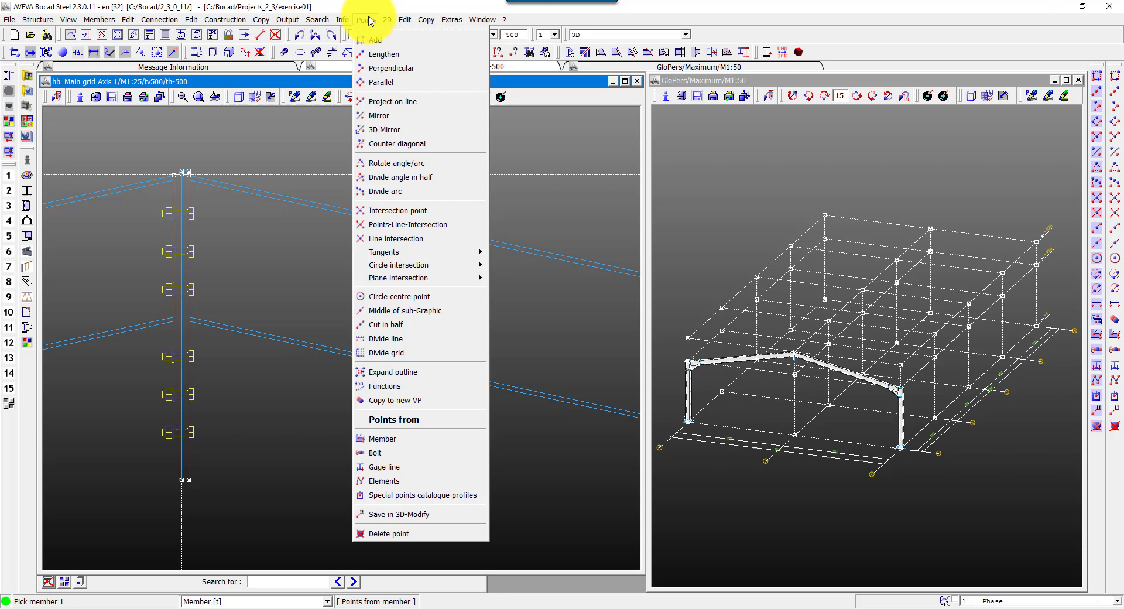
pyautogui.click(381, 82)
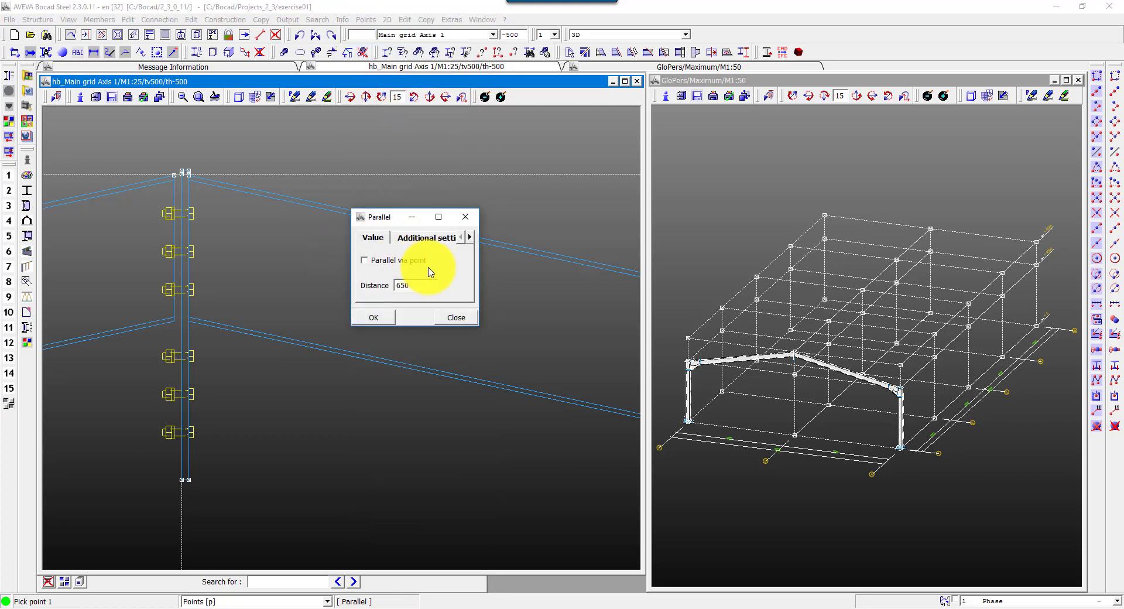
pyautogui.click(373, 317)
pyautogui.click(199, 493)
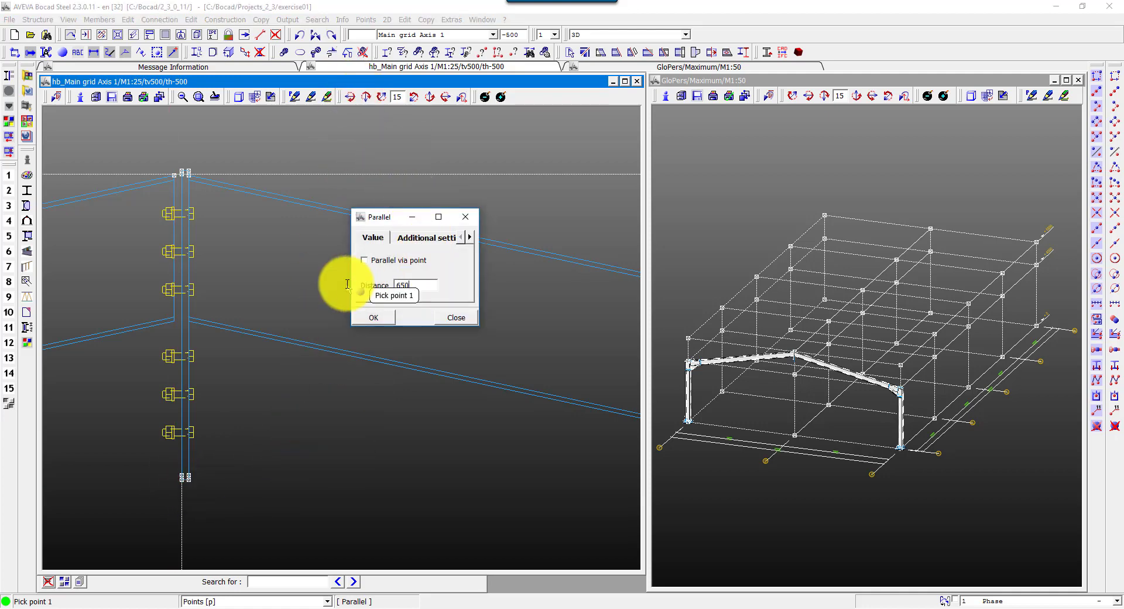
pyautogui.click(374, 317)
pyautogui.click(189, 174)
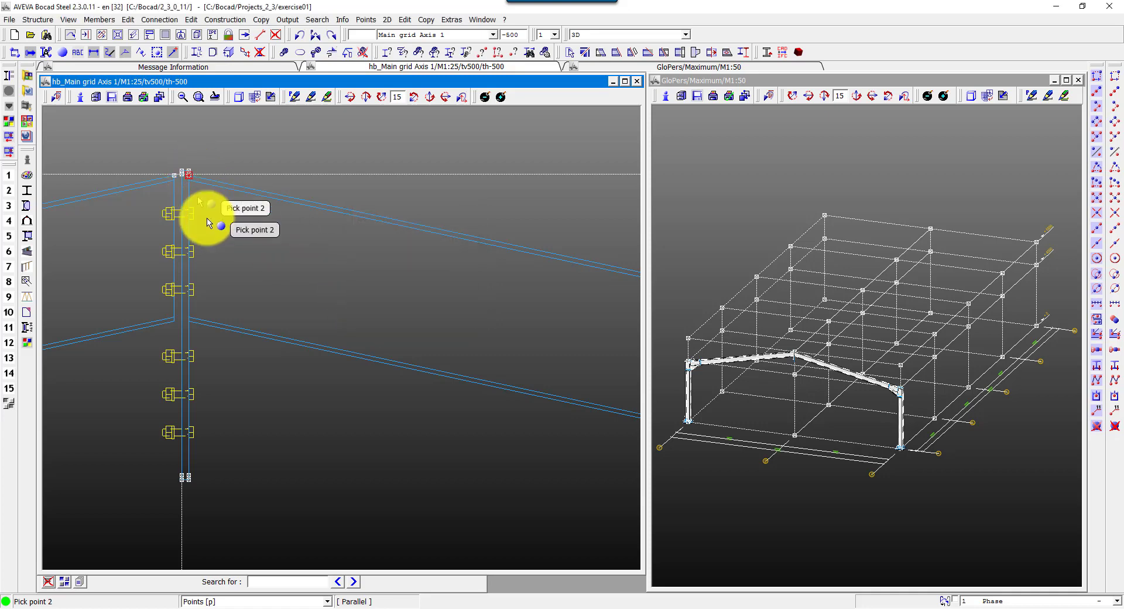
pyautogui.click(188, 474)
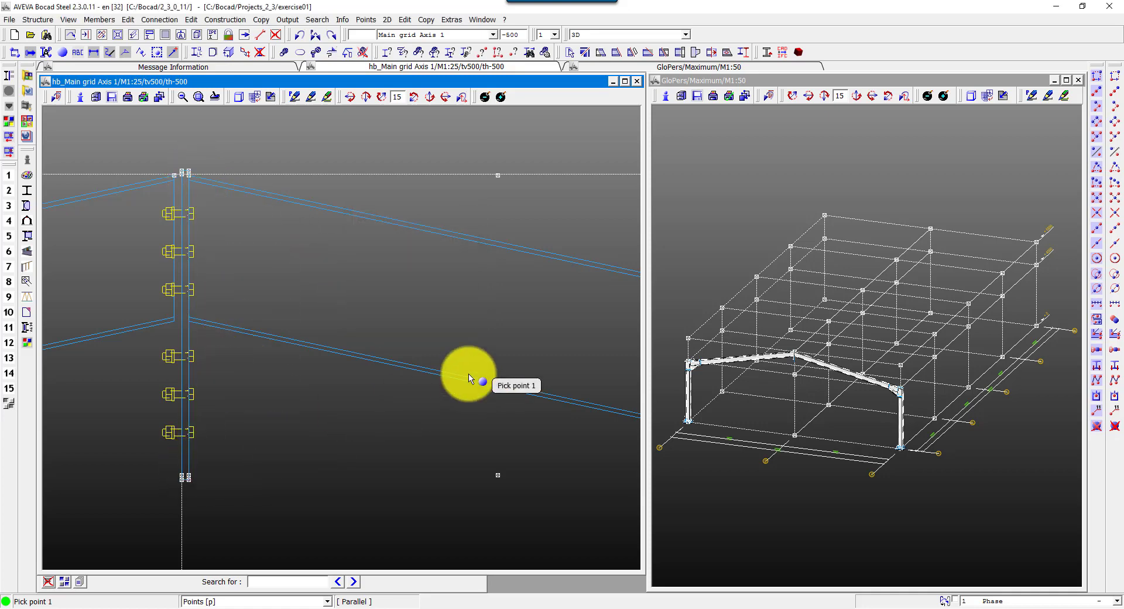
# - Construct an intersection point on the lower rafter, snapping to points
pyautogui.click(365, 20)
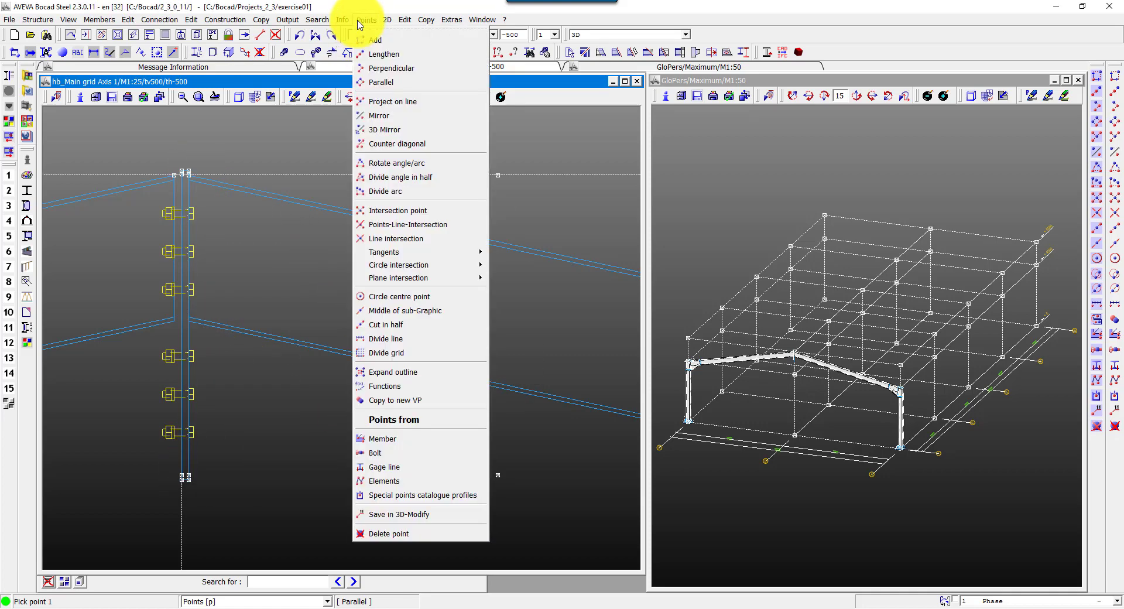
pyautogui.click(403, 212)
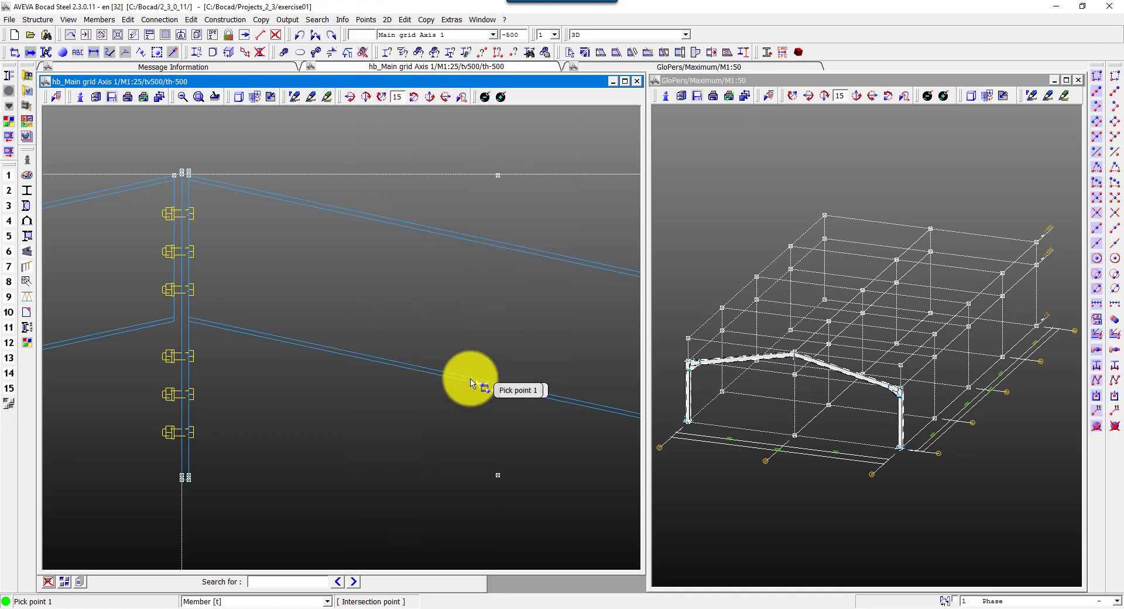
pyautogui.click(366, 359)
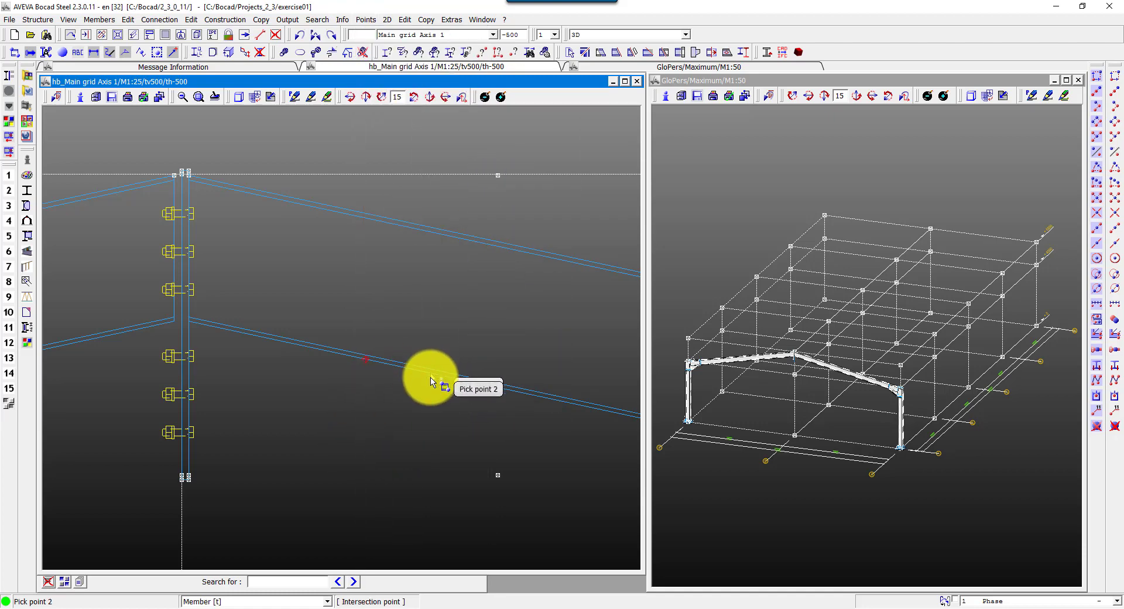
pyautogui.click(274, 601)
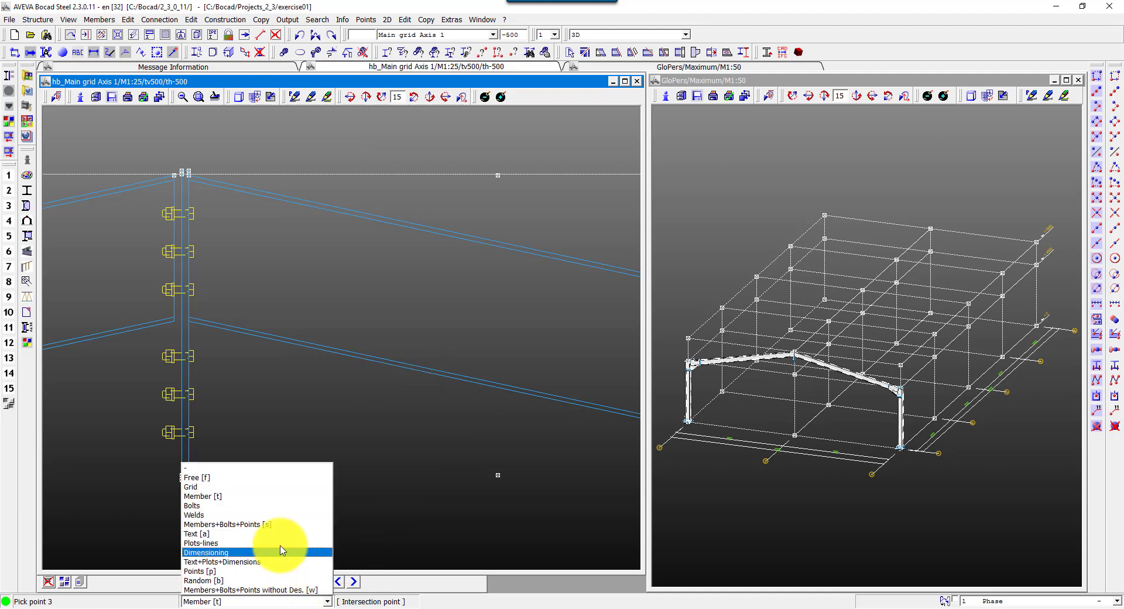
pyautogui.click(268, 571)
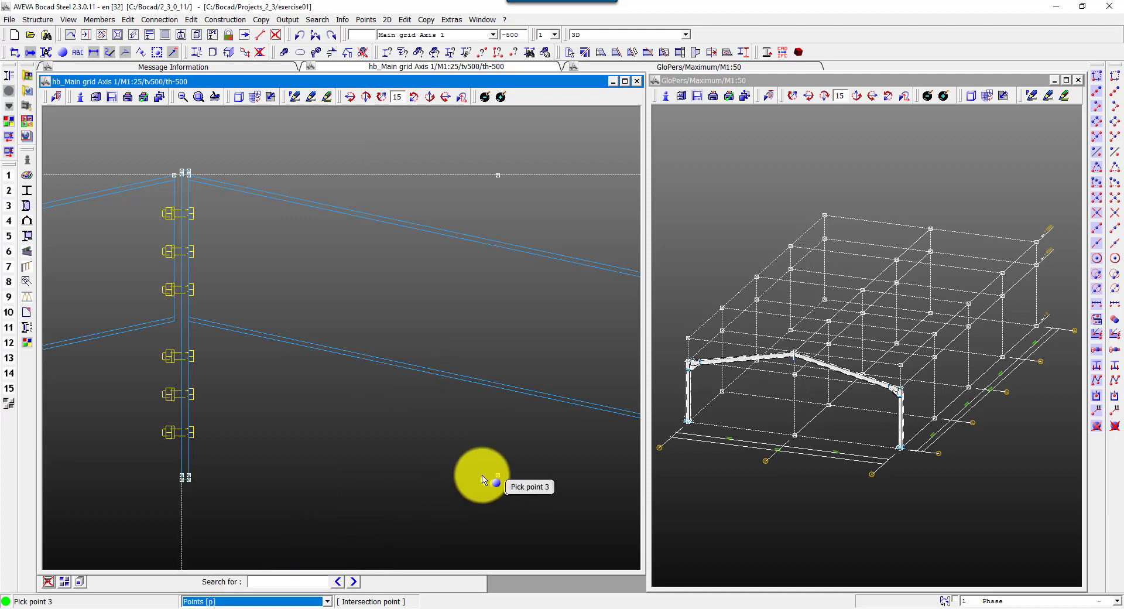
pyautogui.click(498, 475)
pyautogui.click(502, 187)
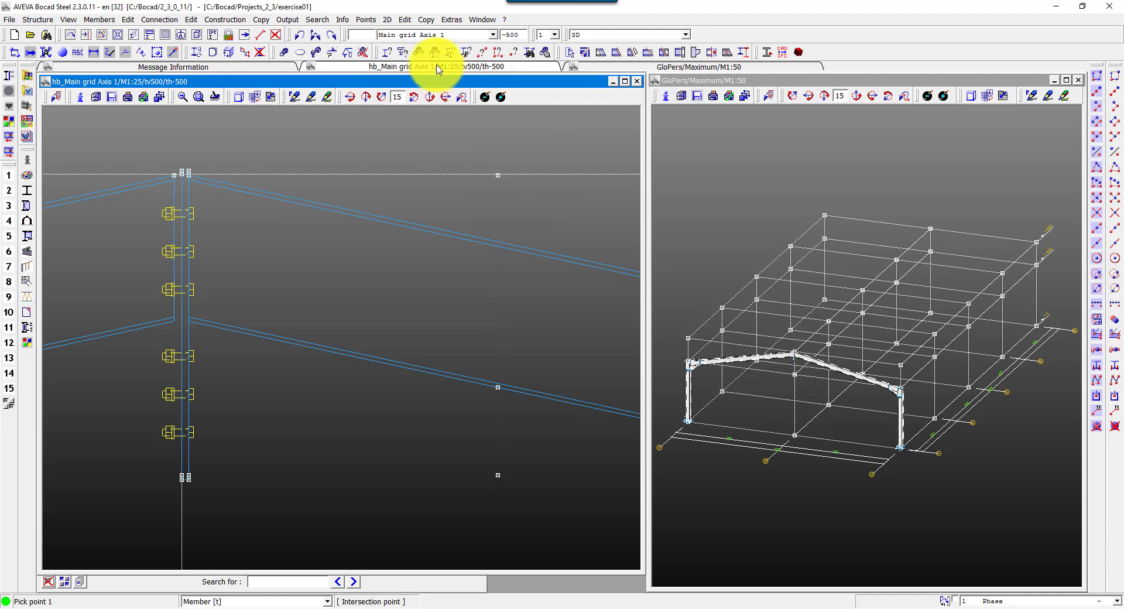
# - Mark the intersection of the vertical construction line with the lower rafter line
pyautogui.click(366, 19)
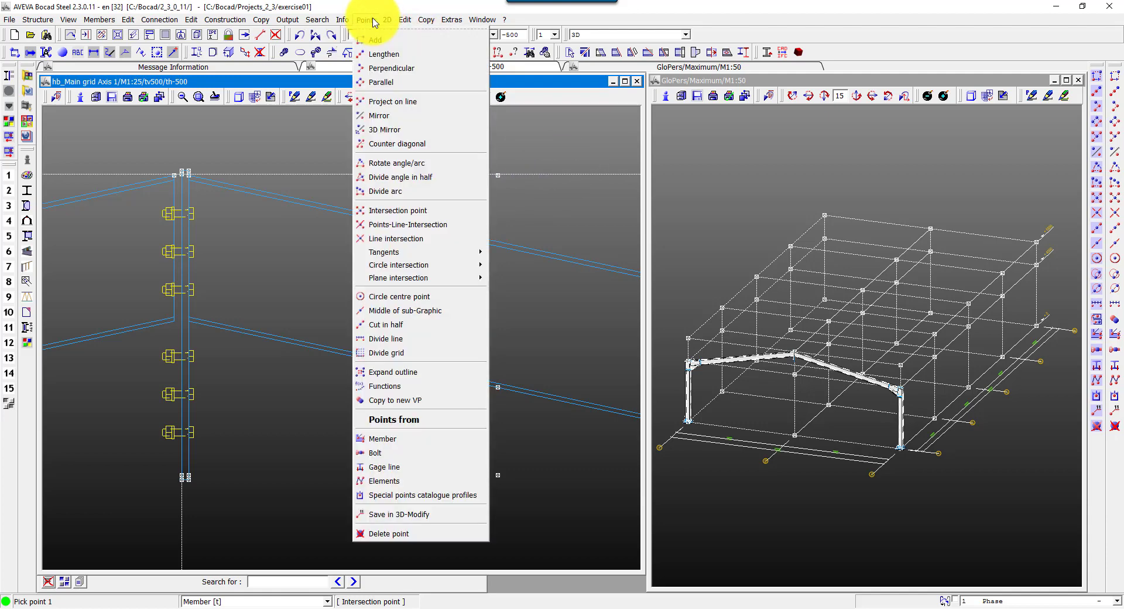
pyautogui.click(396, 239)
pyautogui.click(199, 337)
pyautogui.click(212, 333)
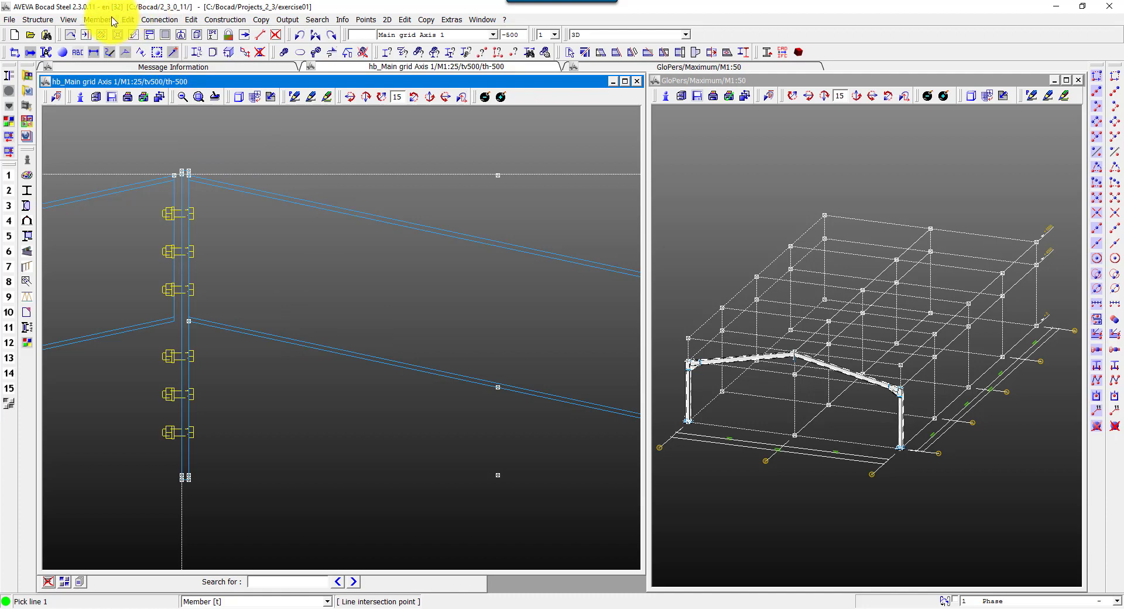
pyautogui.click(114, 22)
# - Place an upright PL150*10 SS400 FLANGE from the lower rafter point to the column base
pyautogui.click(123, 39)
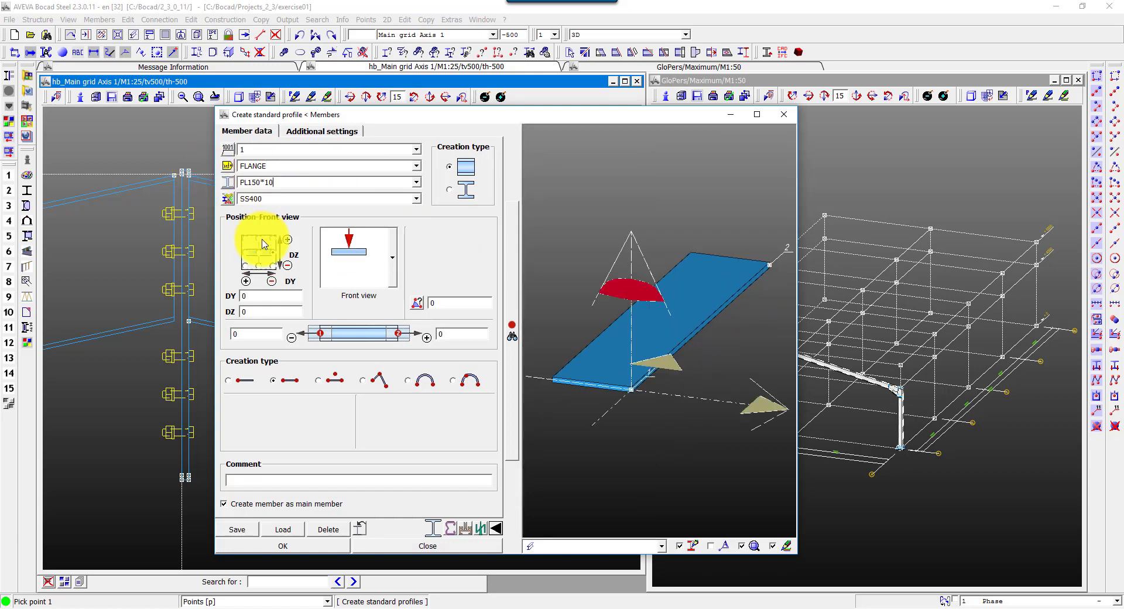
pyautogui.click(358, 264)
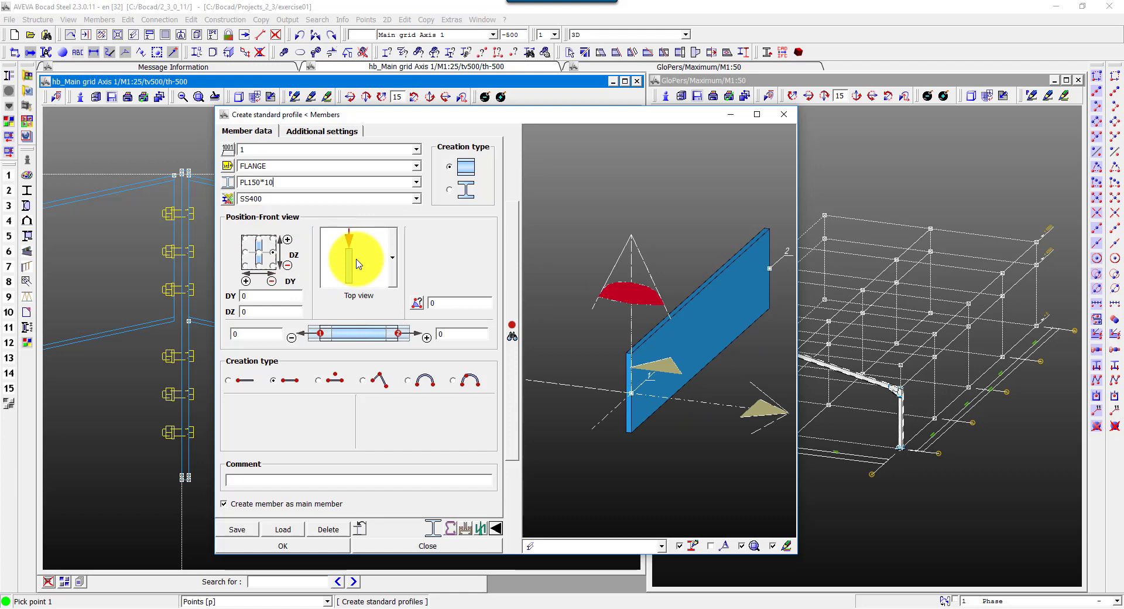
pyautogui.click(280, 530)
pyautogui.click(279, 543)
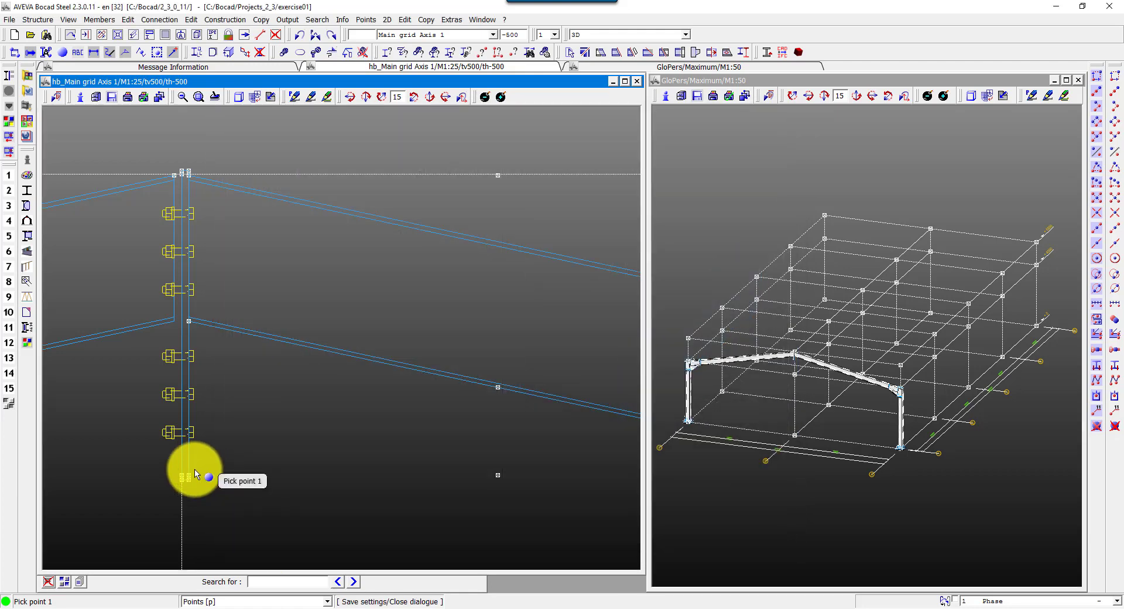
pyautogui.click(498, 387)
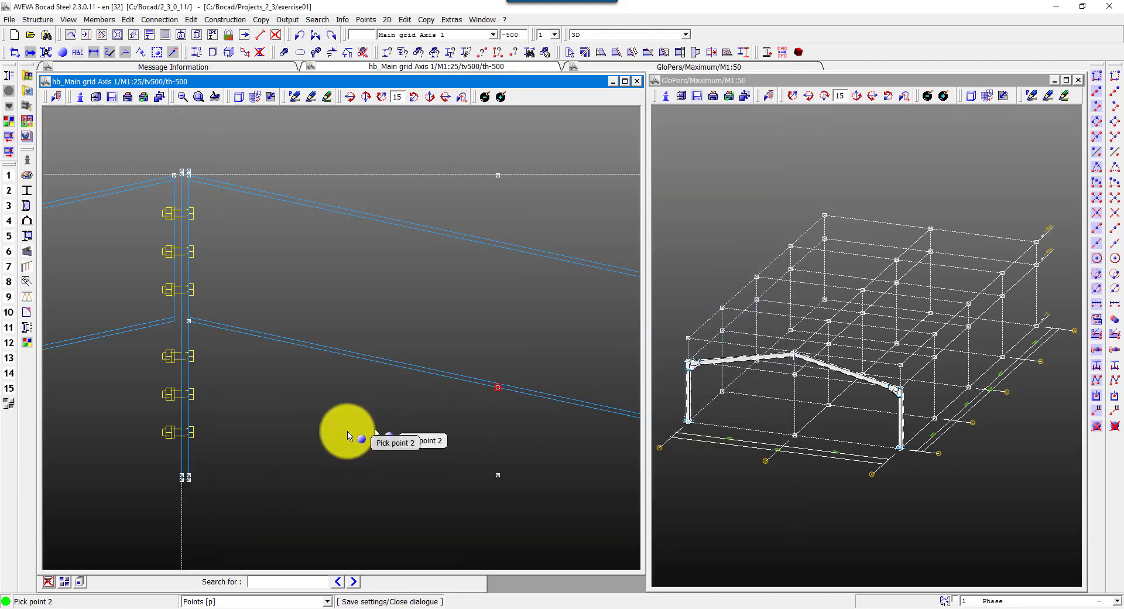
pyautogui.click(202, 469)
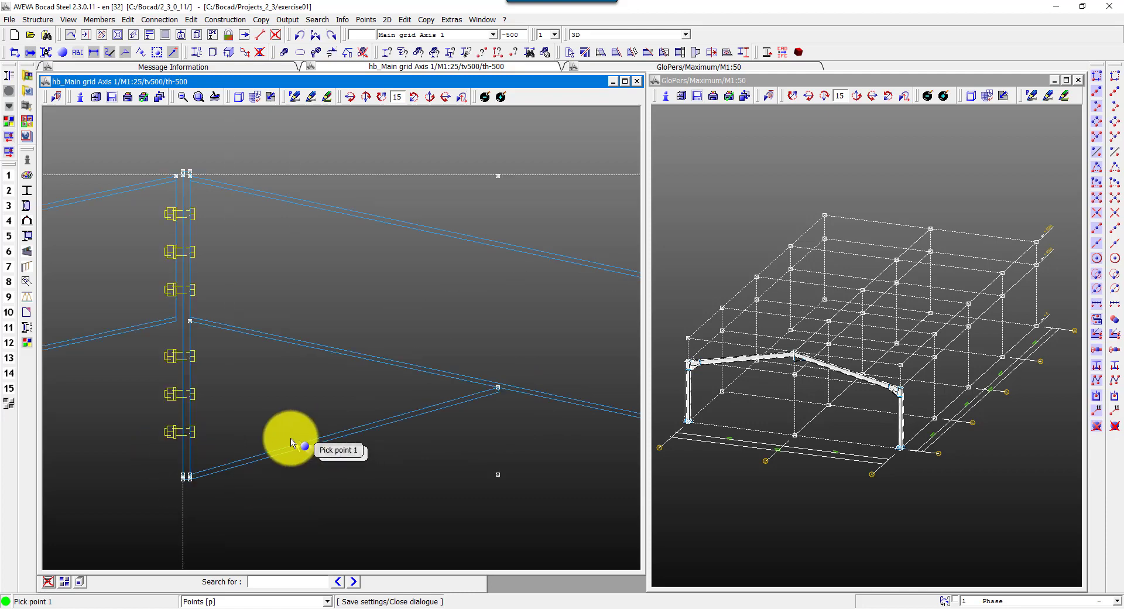
# - Create a triangular SS400 WEB outline plate through the column base, rafter point and column intersection
pyautogui.click(100, 21)
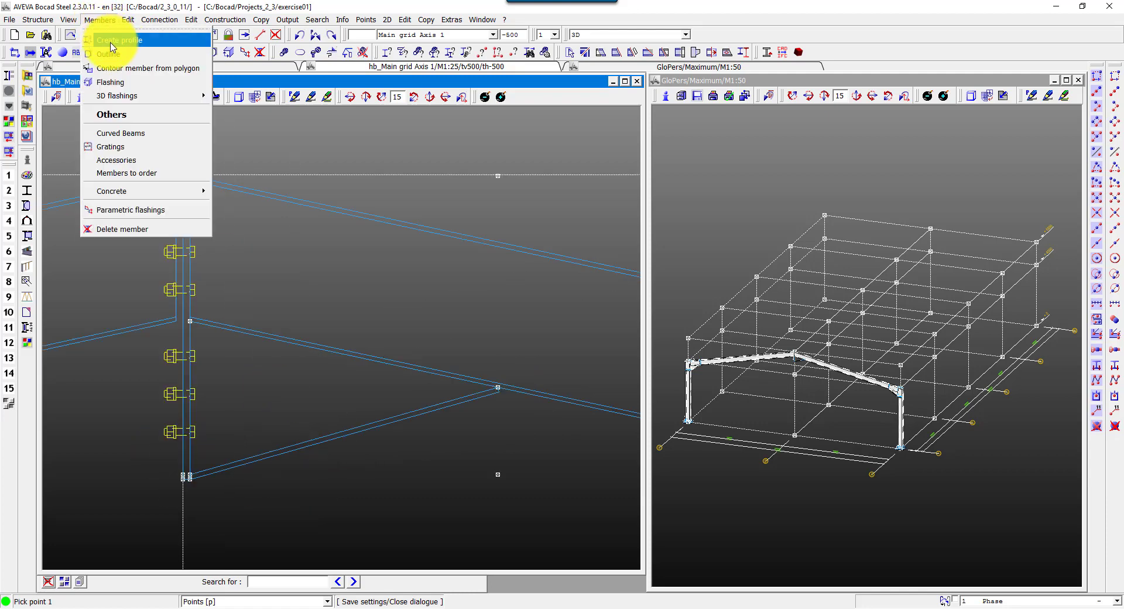
pyautogui.click(108, 34)
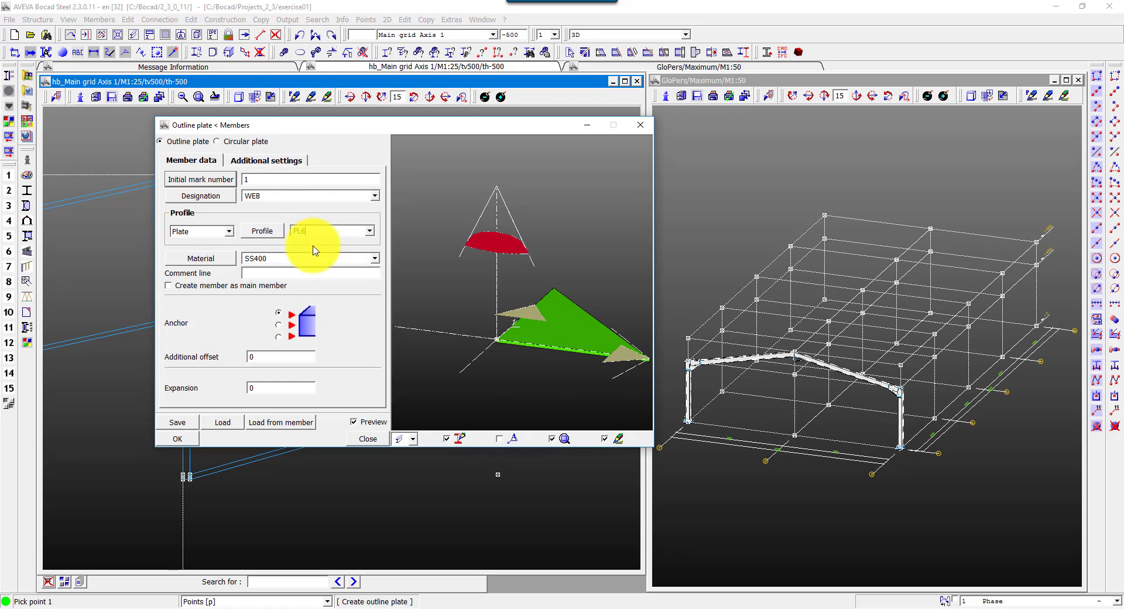
pyautogui.click(178, 439)
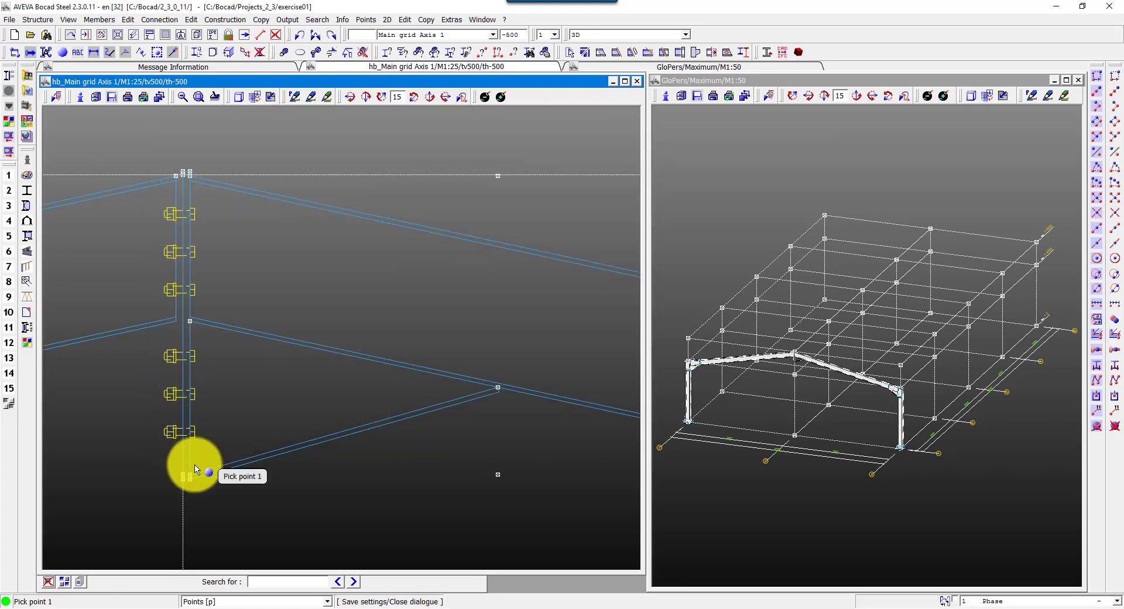
pyautogui.click(190, 475)
pyautogui.click(497, 387)
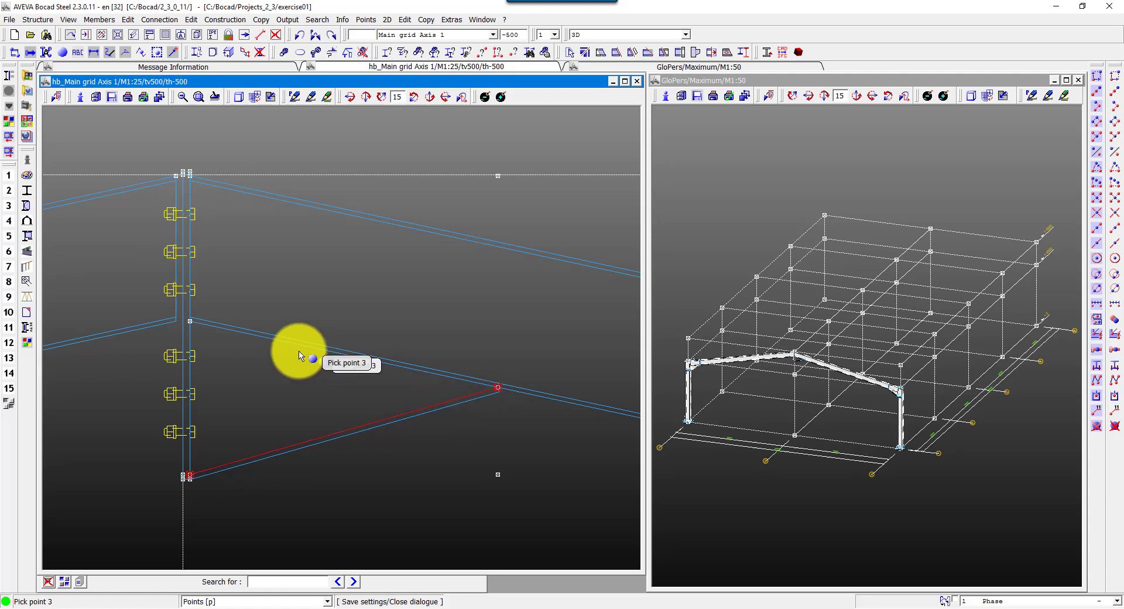
pyautogui.click(191, 320)
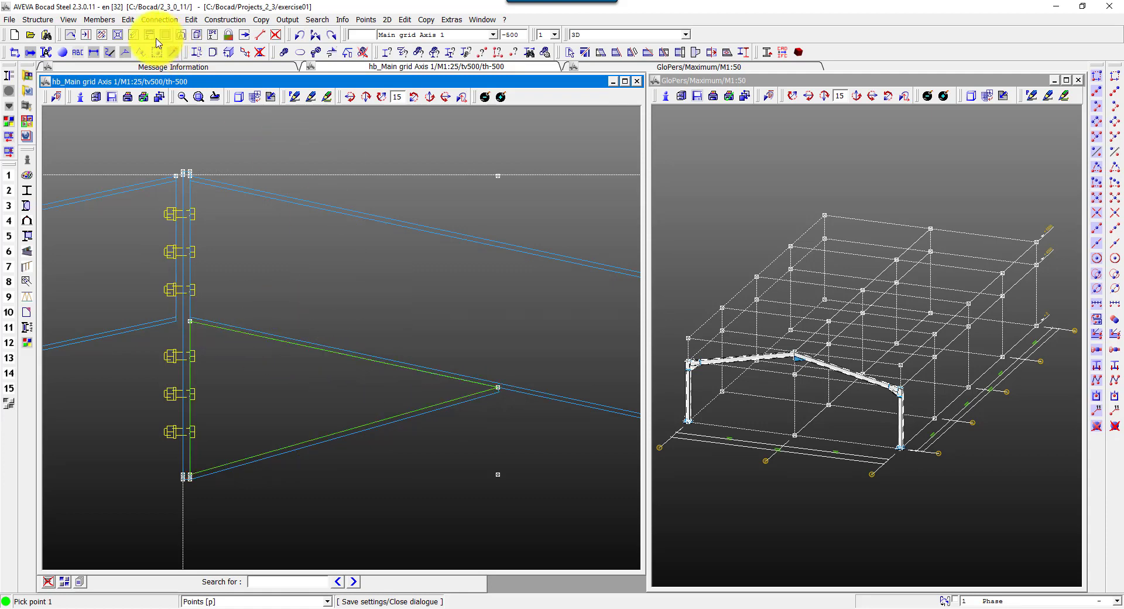
# - Open the haunch plate's outline for editing through Change outline plate
pyautogui.click(130, 22)
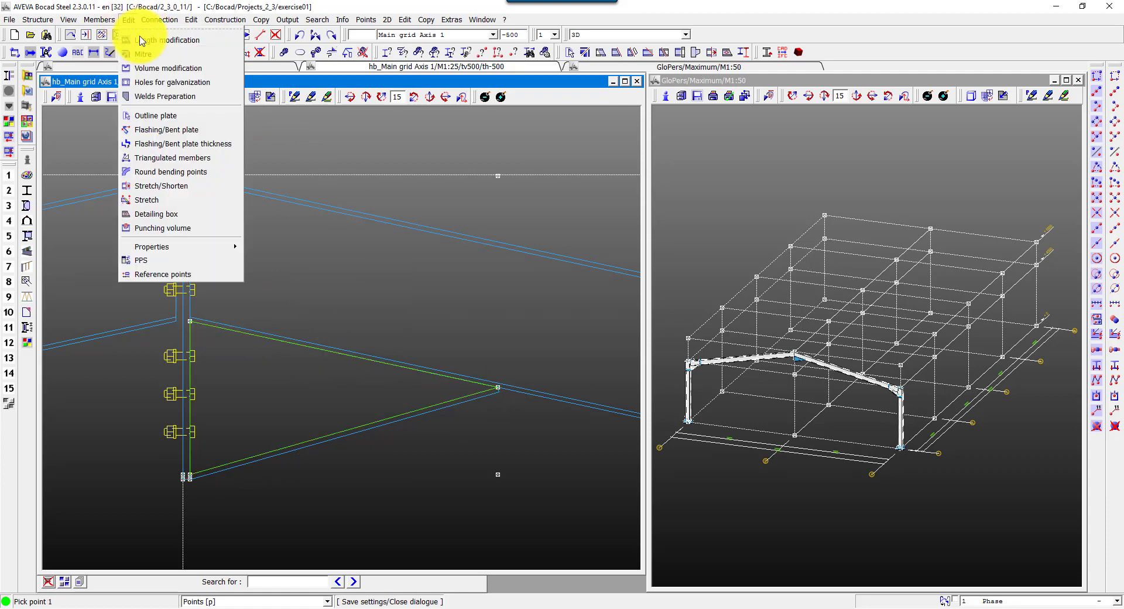
pyautogui.click(160, 113)
pyautogui.click(120, 235)
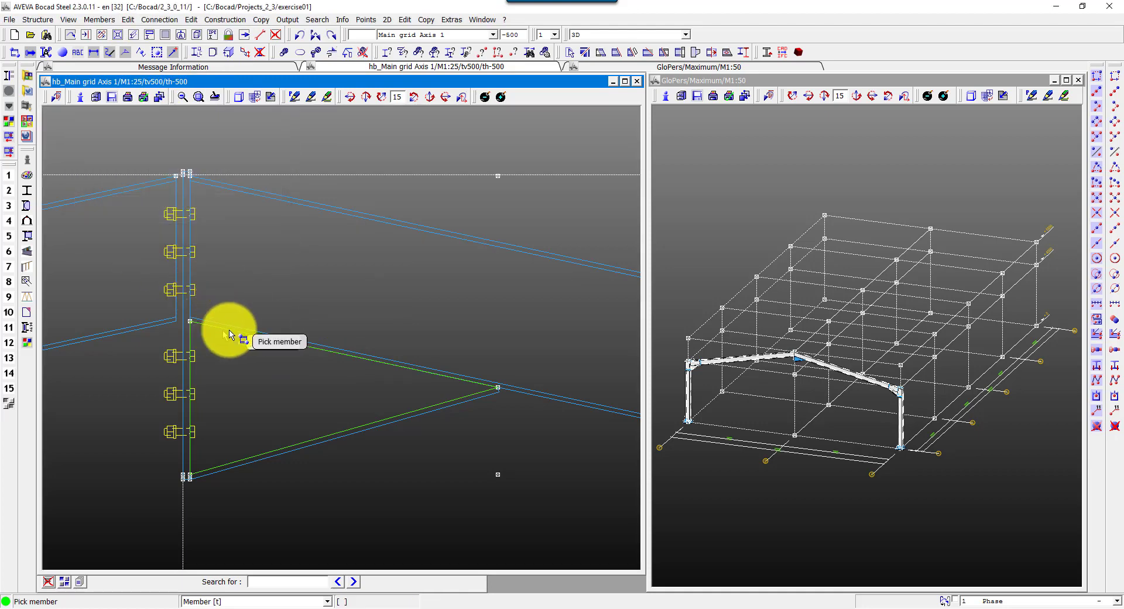
pyautogui.click(247, 341)
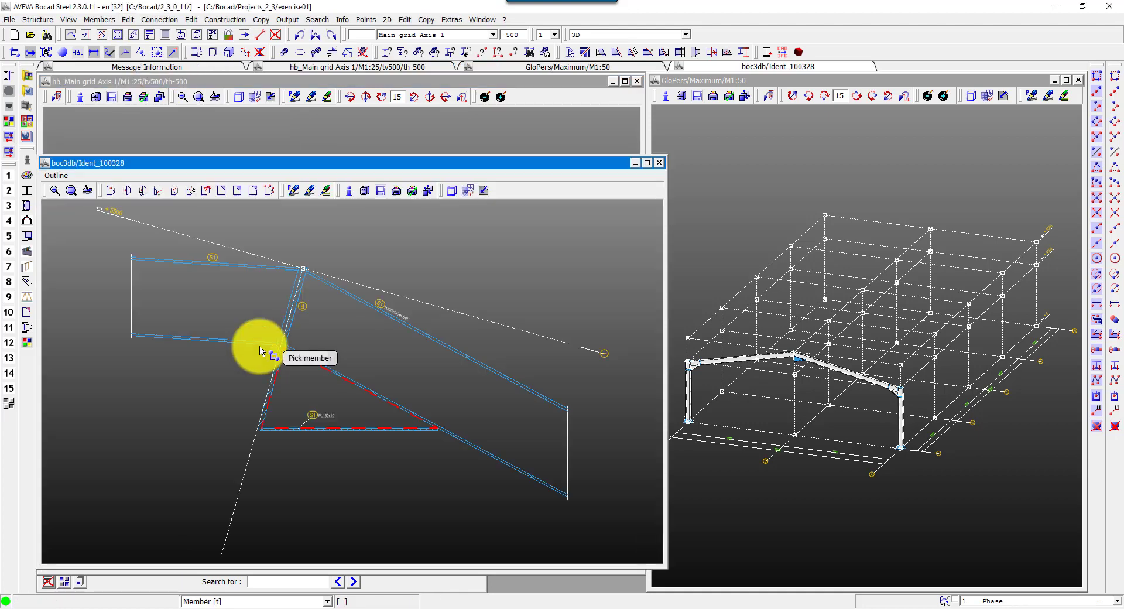
# - Add a 15 × 15 corner snipe to the plate corner and close the outline window
pyautogui.click(54, 175)
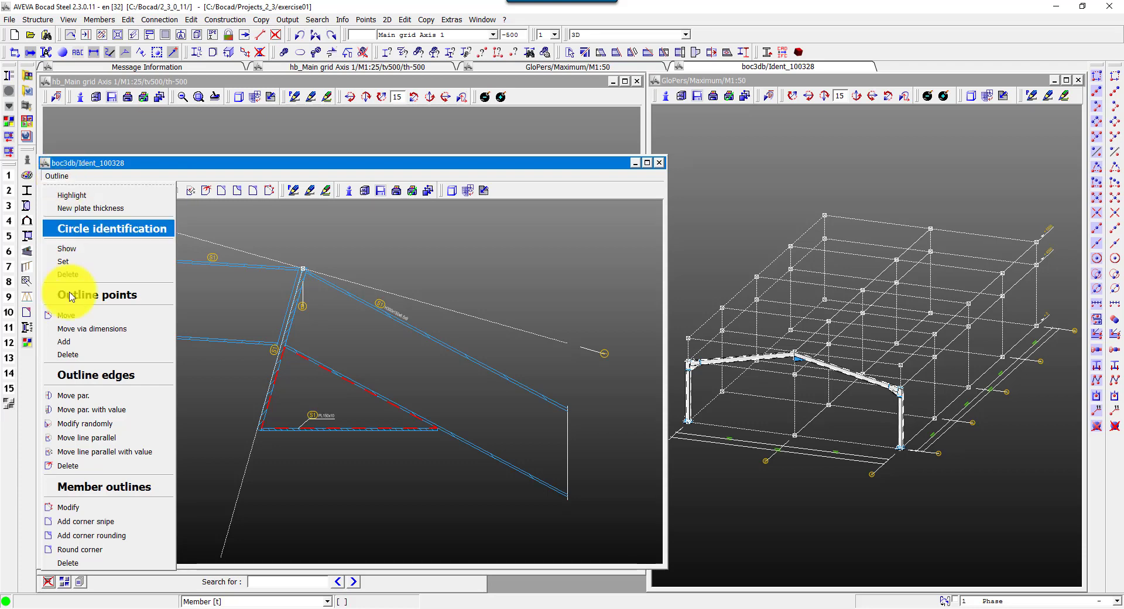
pyautogui.click(94, 521)
pyautogui.click(282, 331)
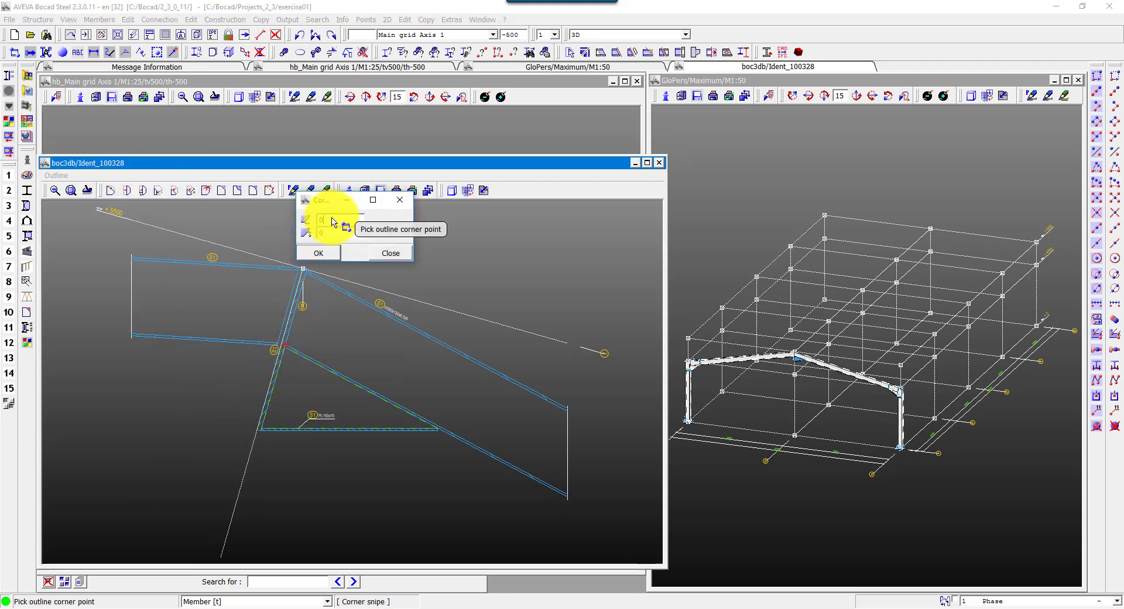
pyautogui.doubleClick(334, 220)
pyautogui.write('15')
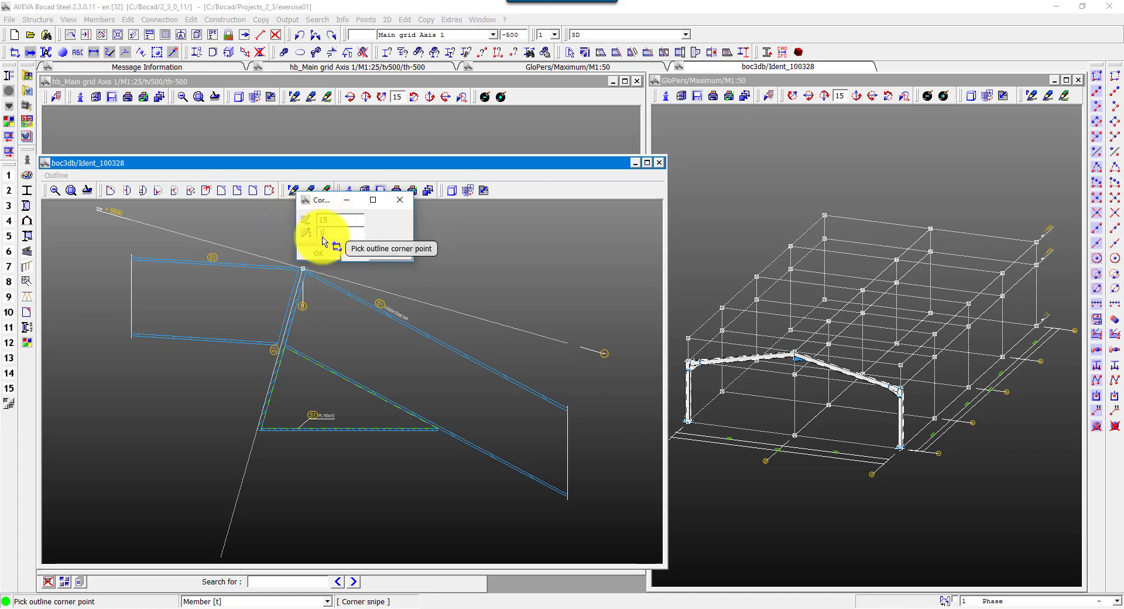
pyautogui.write('5')
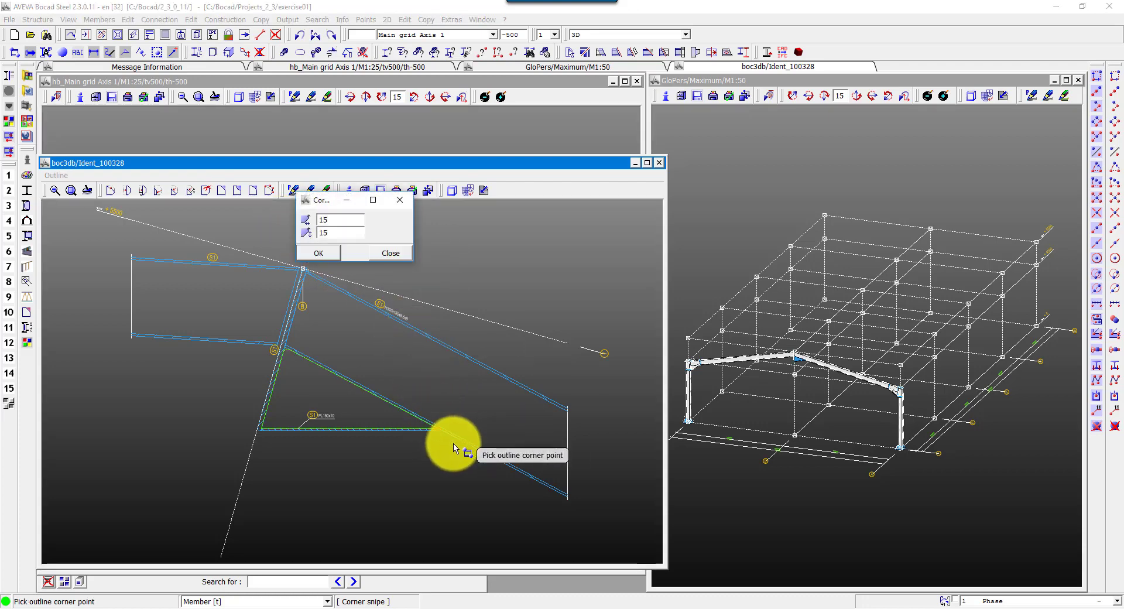
pyautogui.press('Return')
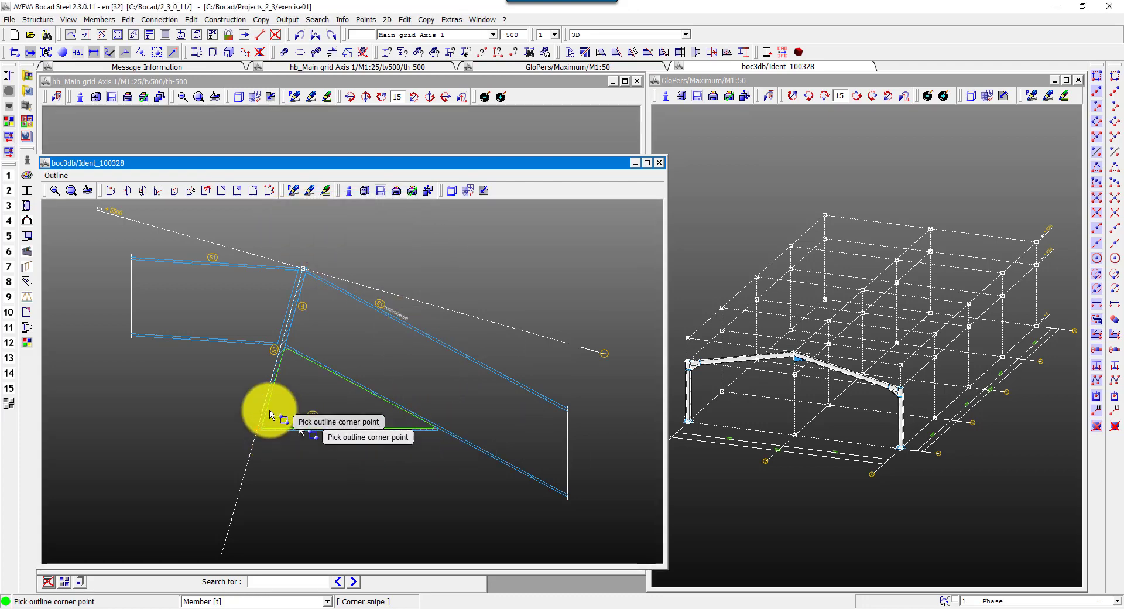
pyautogui.scroll(3, 370, 428)
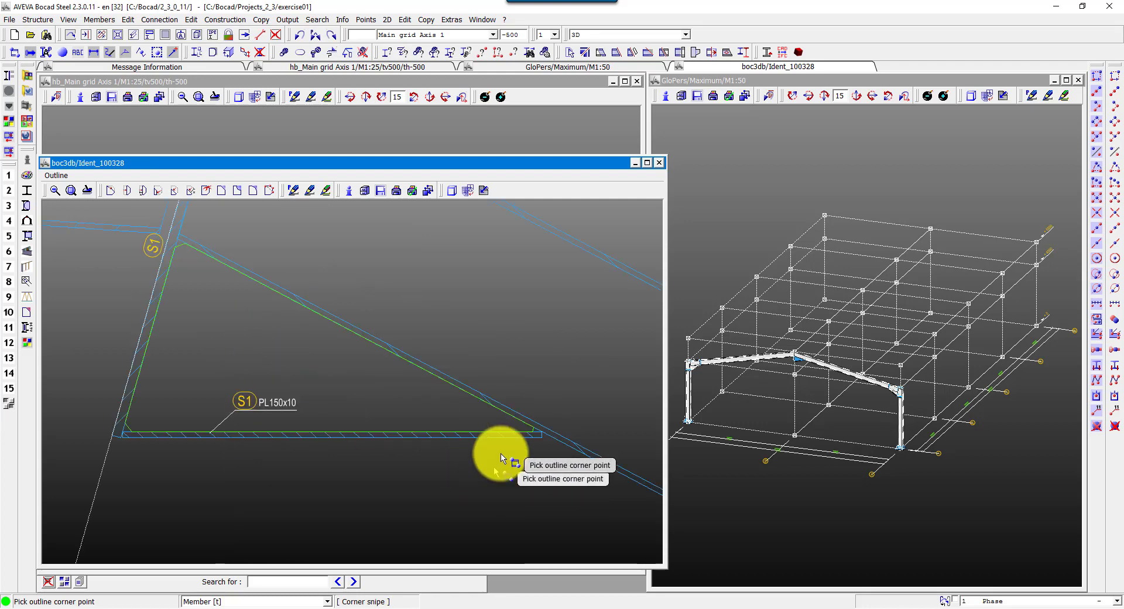
pyautogui.click(658, 162)
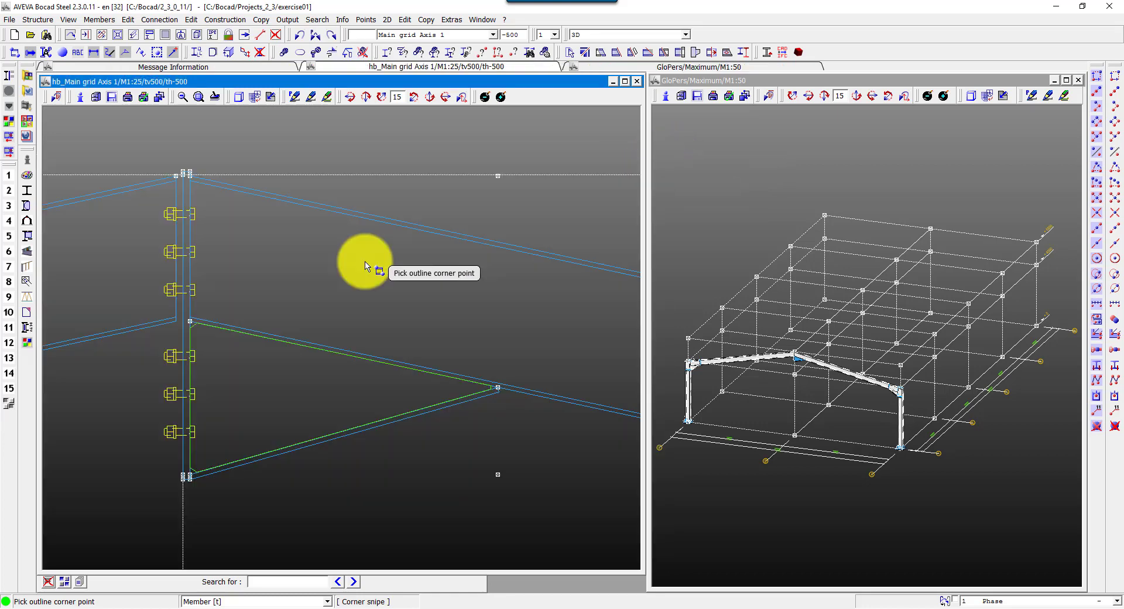
pyautogui.scroll(-1, 365, 265)
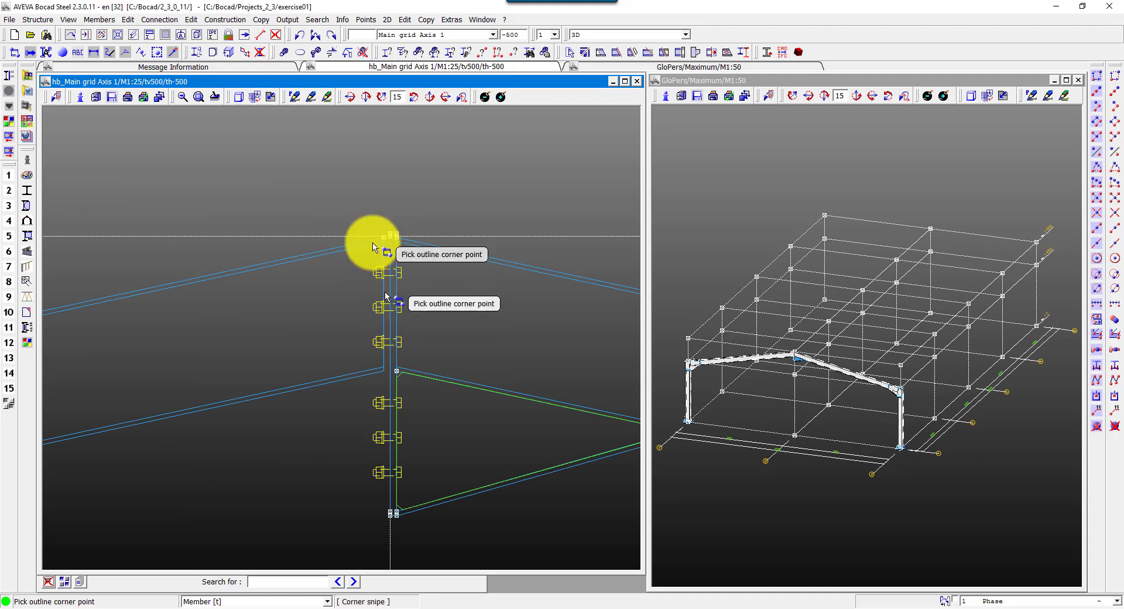
# - Mirror the haunch flange and sniped web plate via points on the column to the opposite side
pyautogui.click(260, 20)
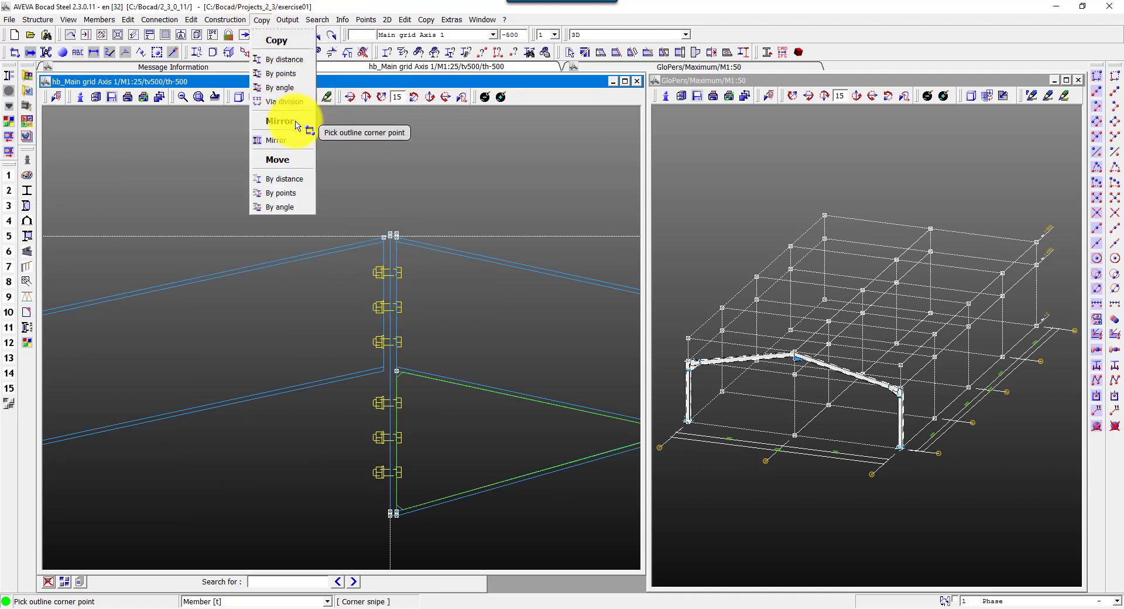
pyautogui.click(297, 142)
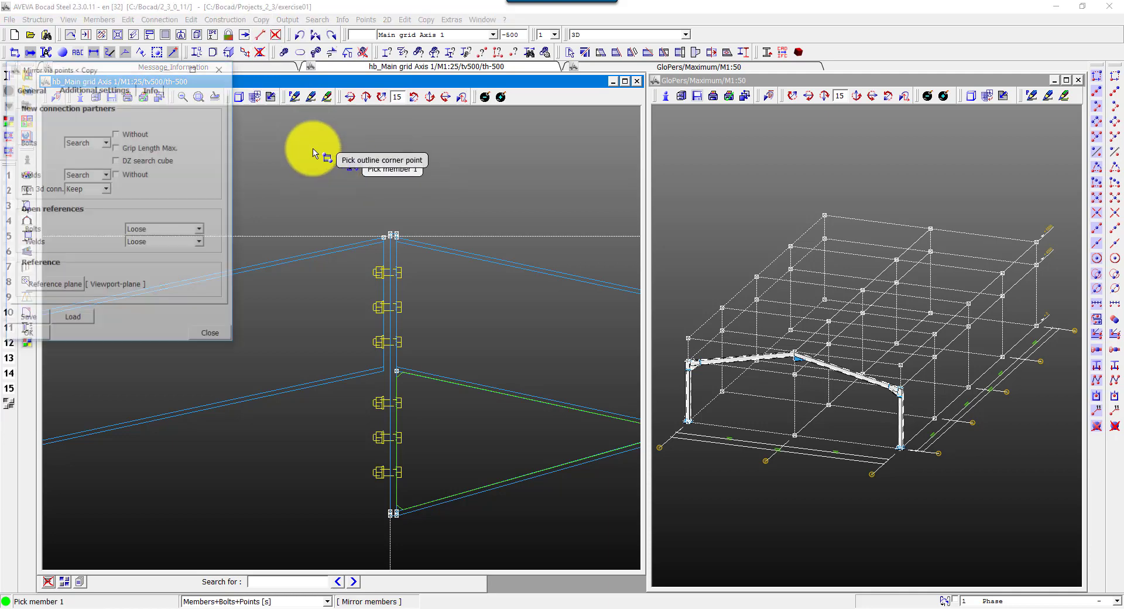
pyautogui.click(30, 88)
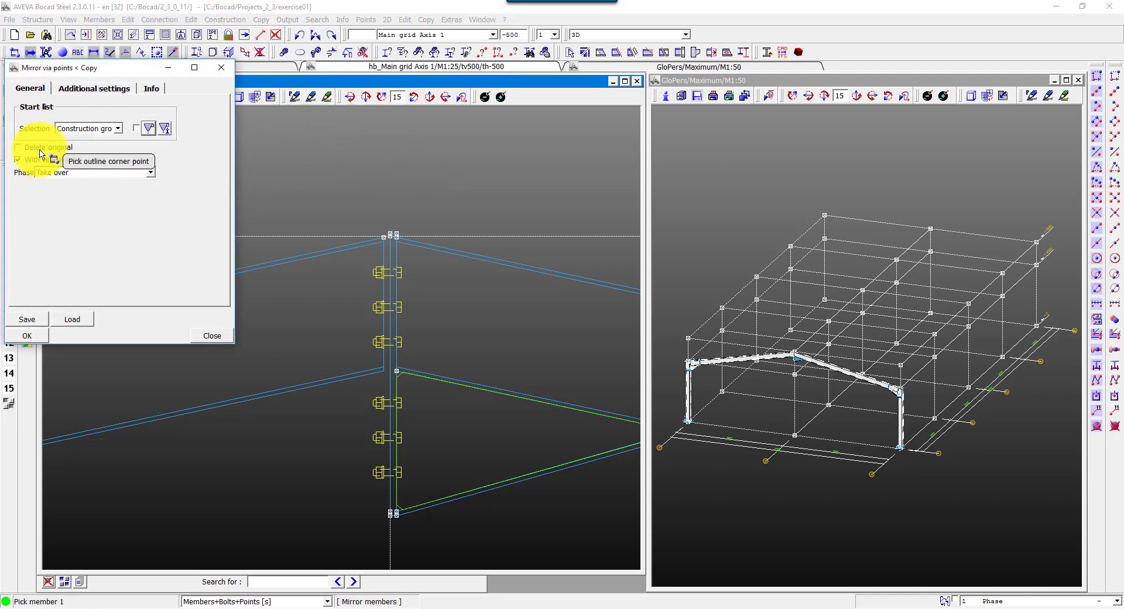
pyautogui.click(27, 336)
pyautogui.click(378, 483)
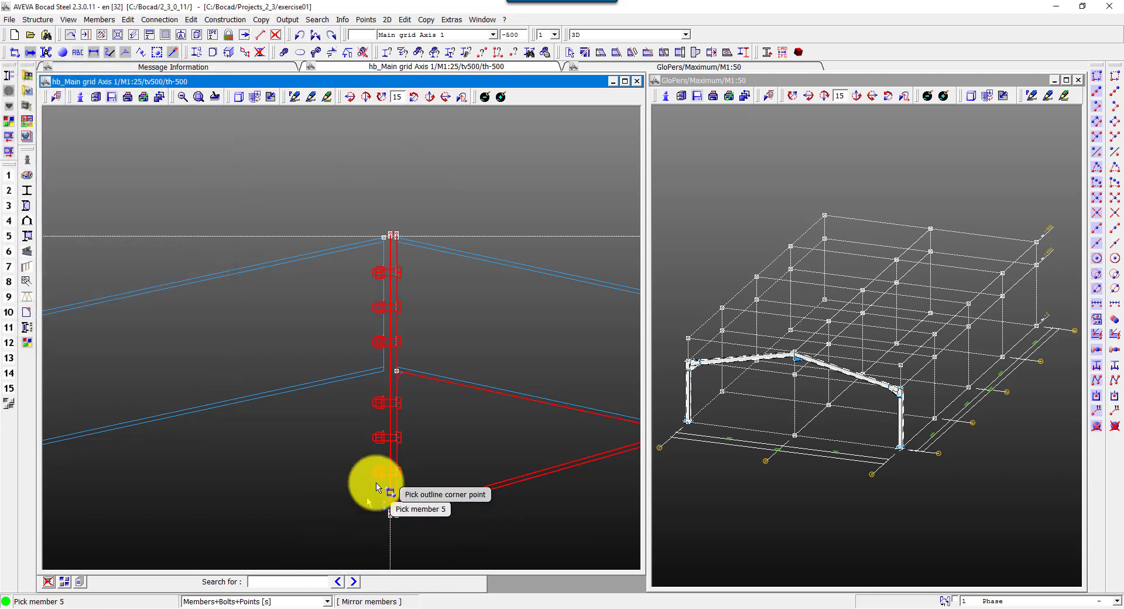
pyautogui.rightClick(400, 484)
pyautogui.click(390, 512)
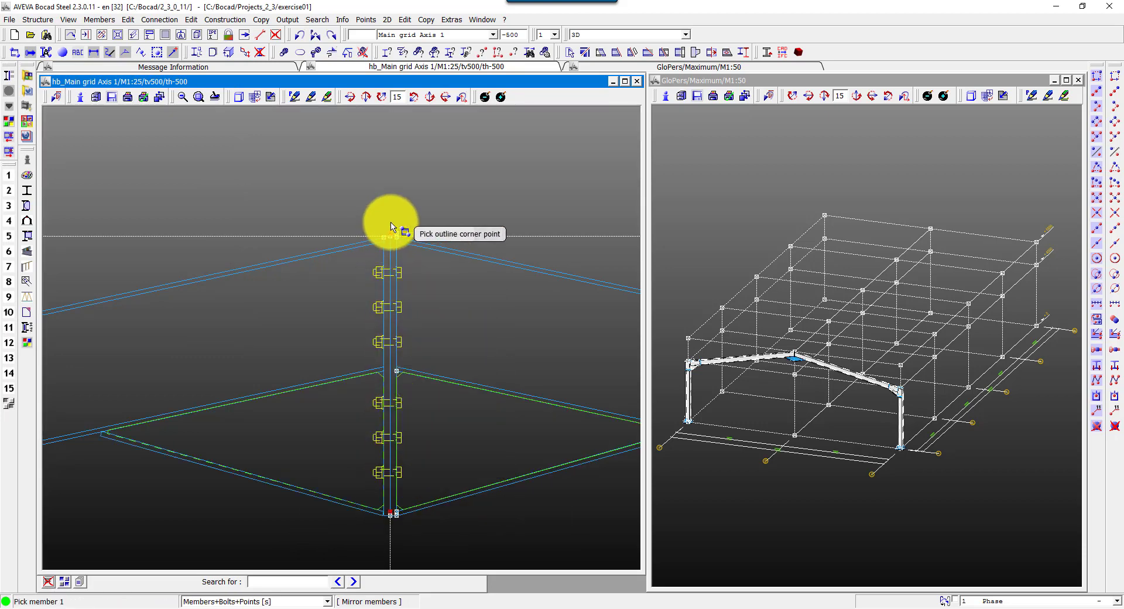
pyautogui.click(260, 20)
# - Weld the haunch members to the column with size 6 automatic welds
pyautogui.click(160, 20)
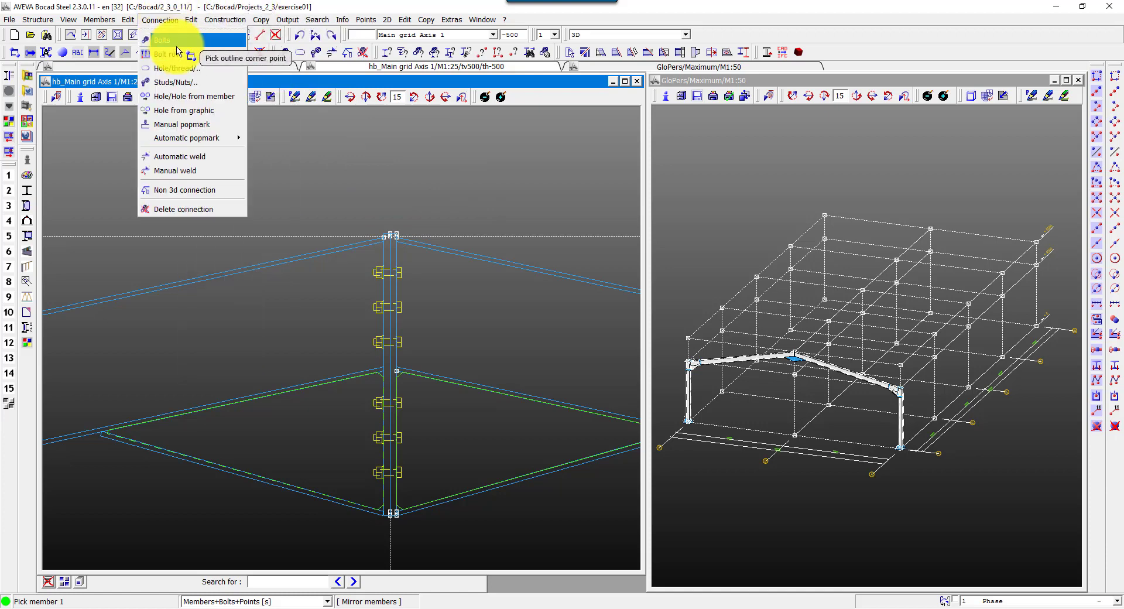
pyautogui.click(194, 158)
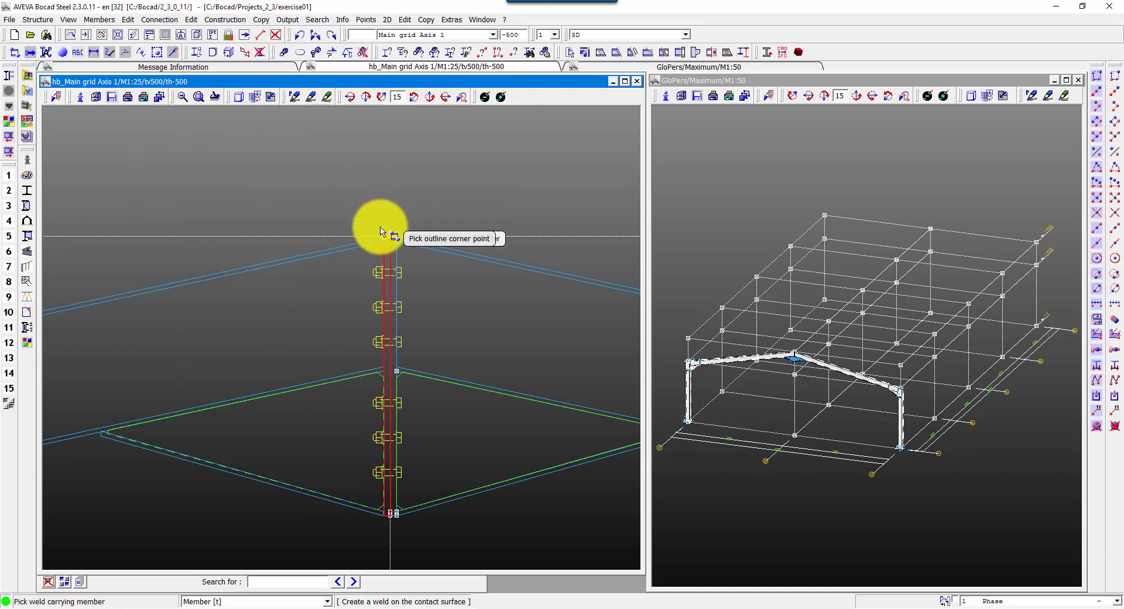
pyautogui.click(380, 231)
pyautogui.click(270, 484)
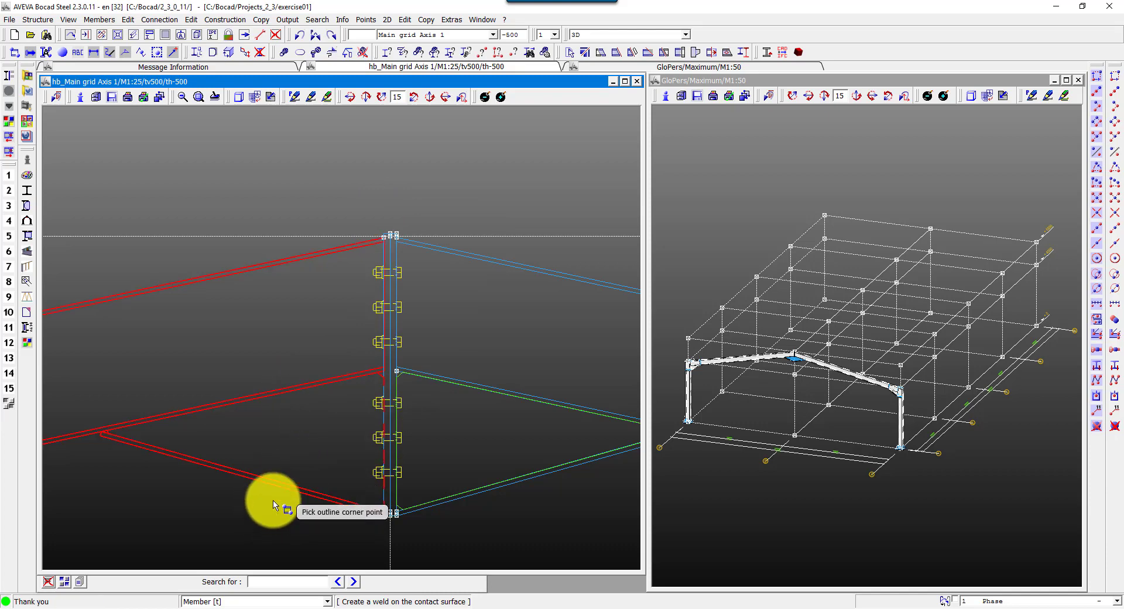
pyautogui.click(398, 236)
pyautogui.moveTo(514, 249); pyautogui.dragTo(465, 537)
pyautogui.rightClick(466, 537)
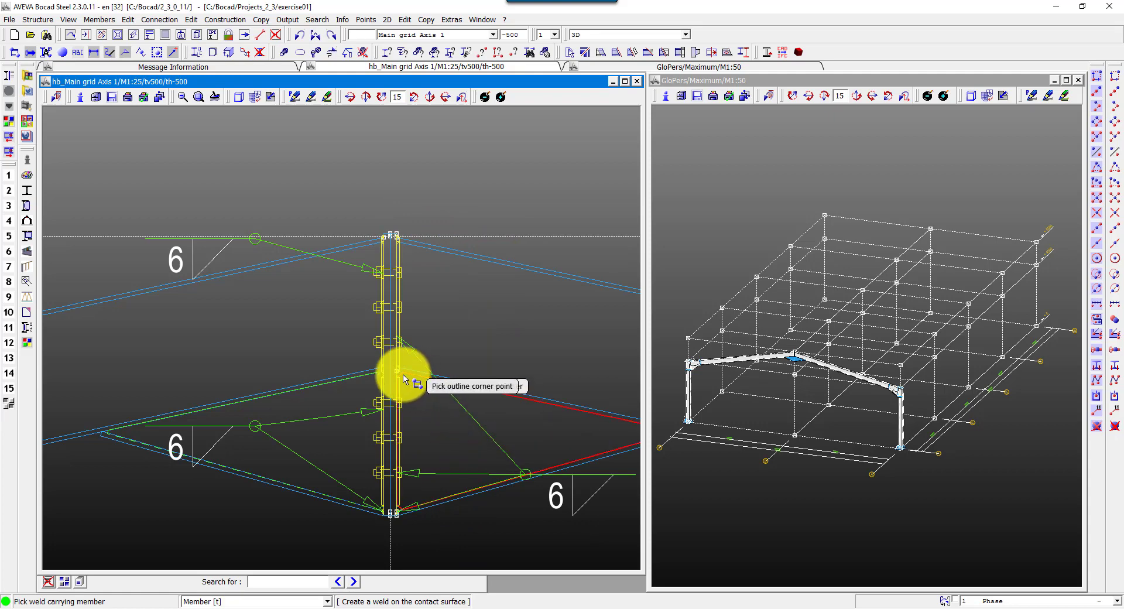
pyautogui.click(515, 489)
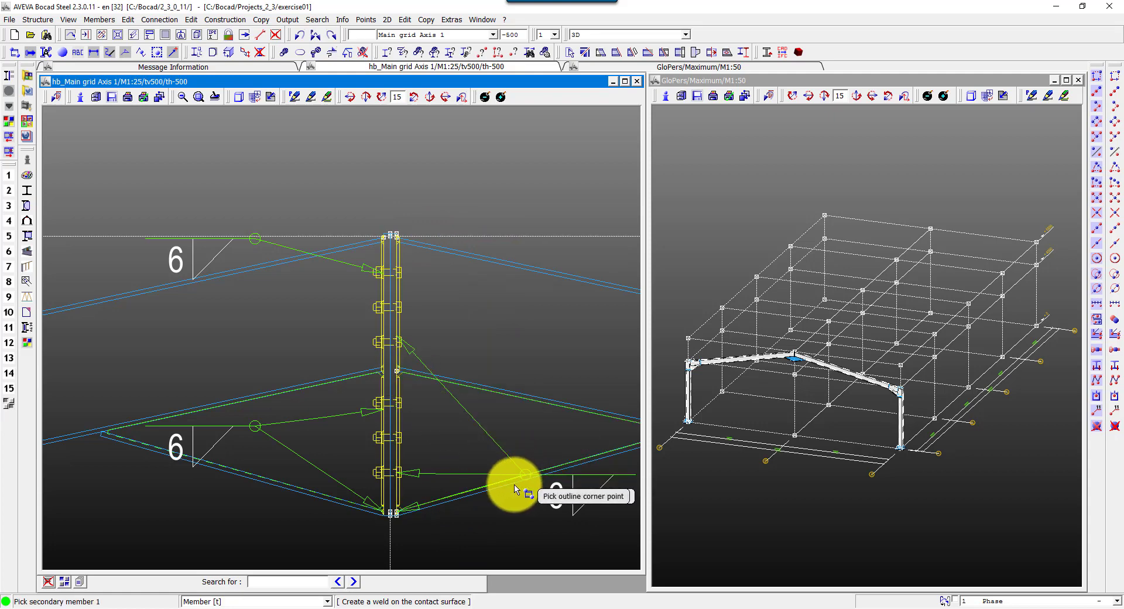
pyautogui.rightClick(514, 487)
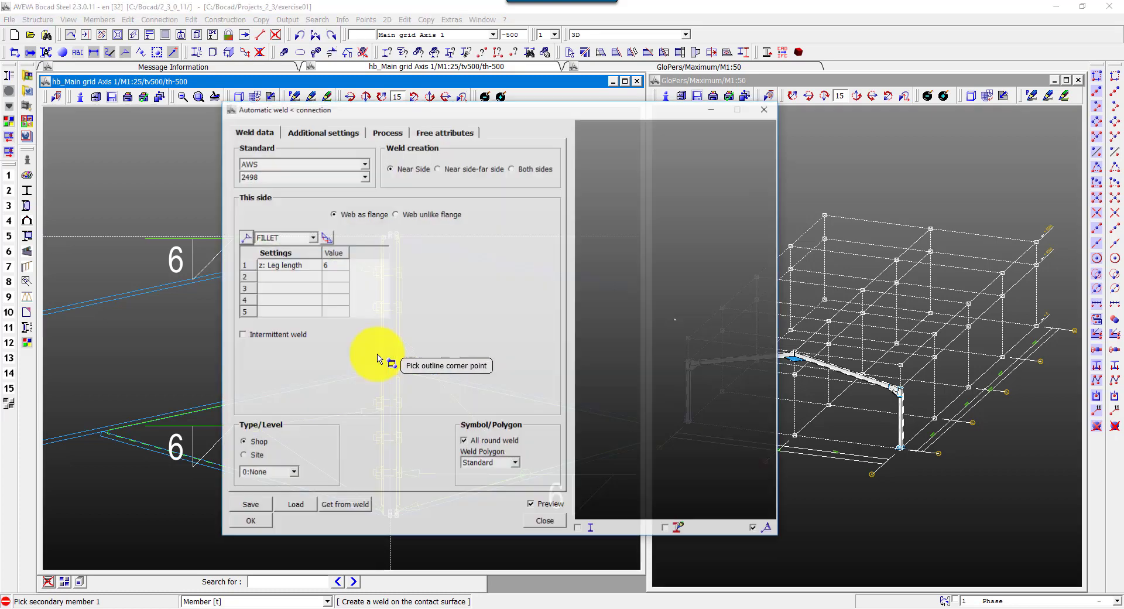
pyautogui.click(261, 499)
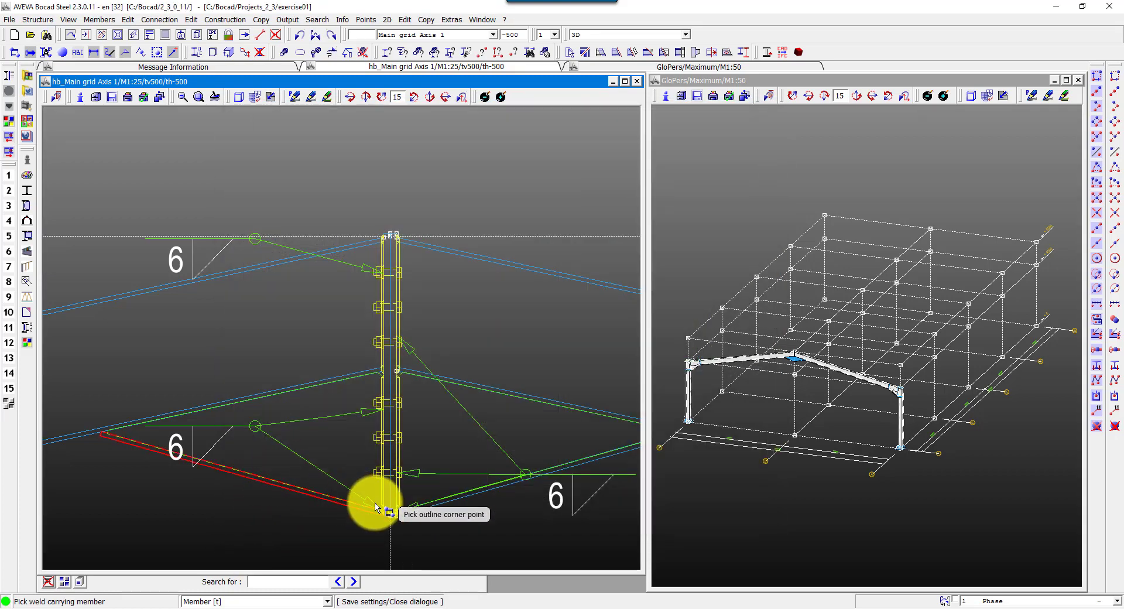
# - Weld the remaining left, right and bottom haunch members, then hide the weld symbols
pyautogui.click(376, 507)
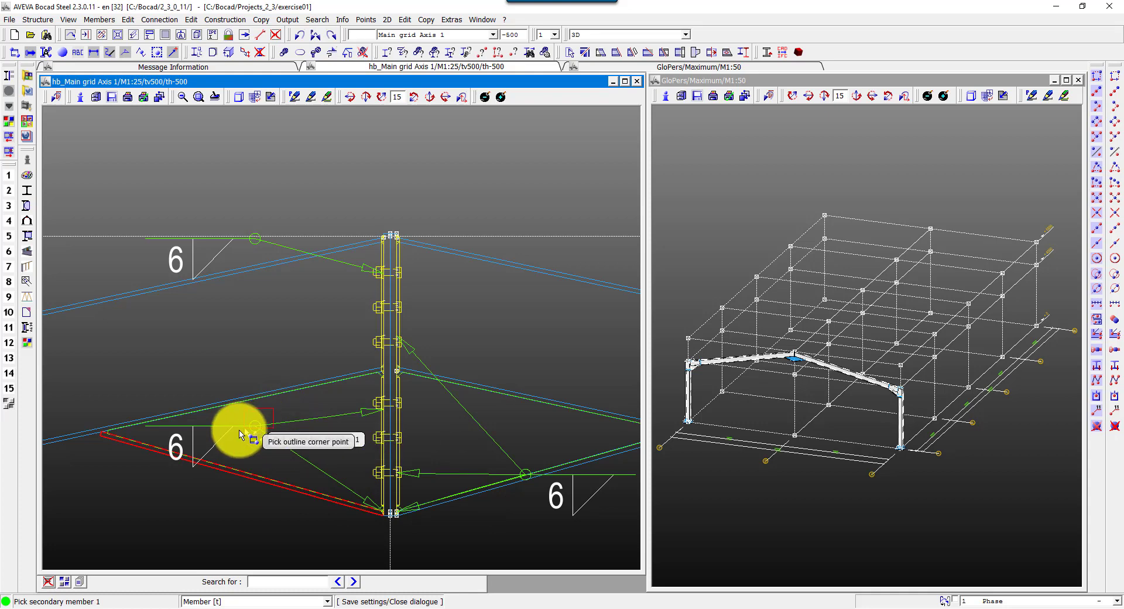
pyautogui.click(109, 436)
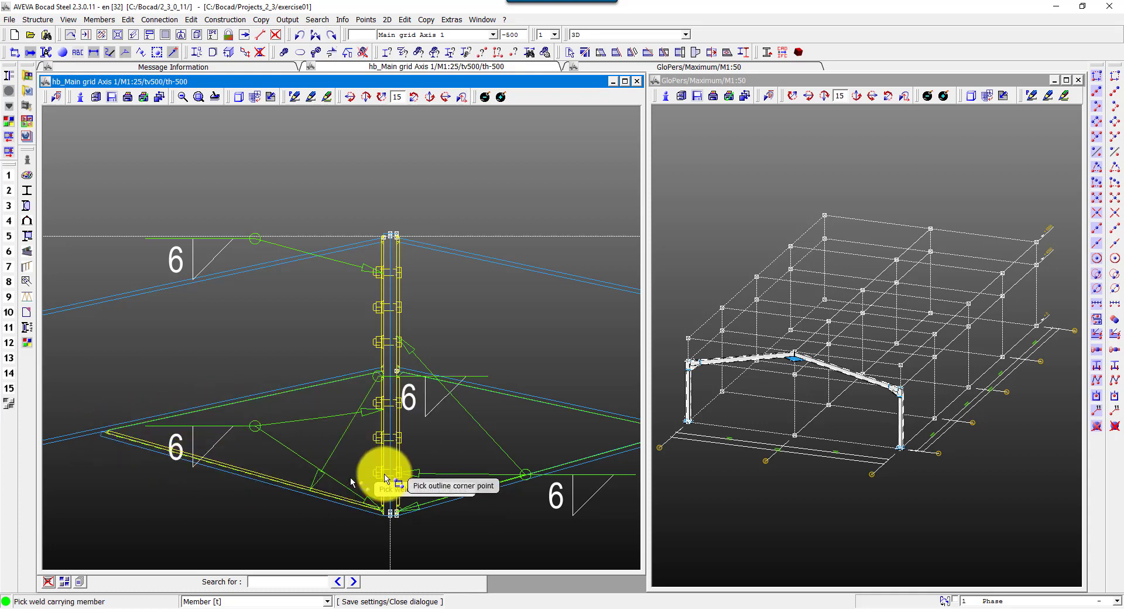
pyautogui.click(403, 507)
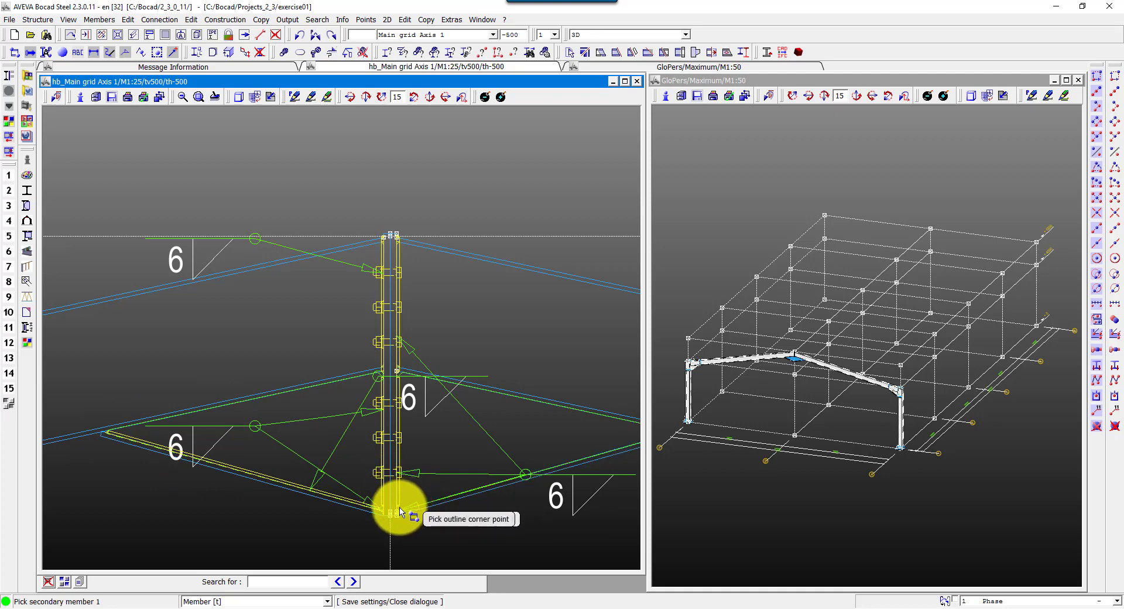
pyautogui.click(400, 511)
pyautogui.click(487, 387)
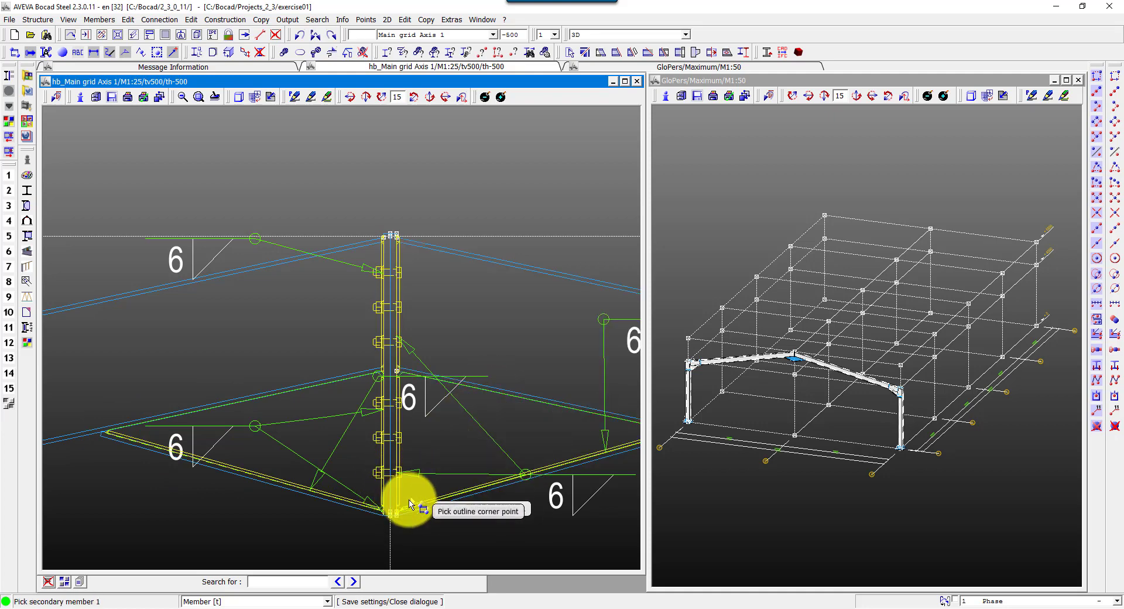
pyautogui.click(302, 390)
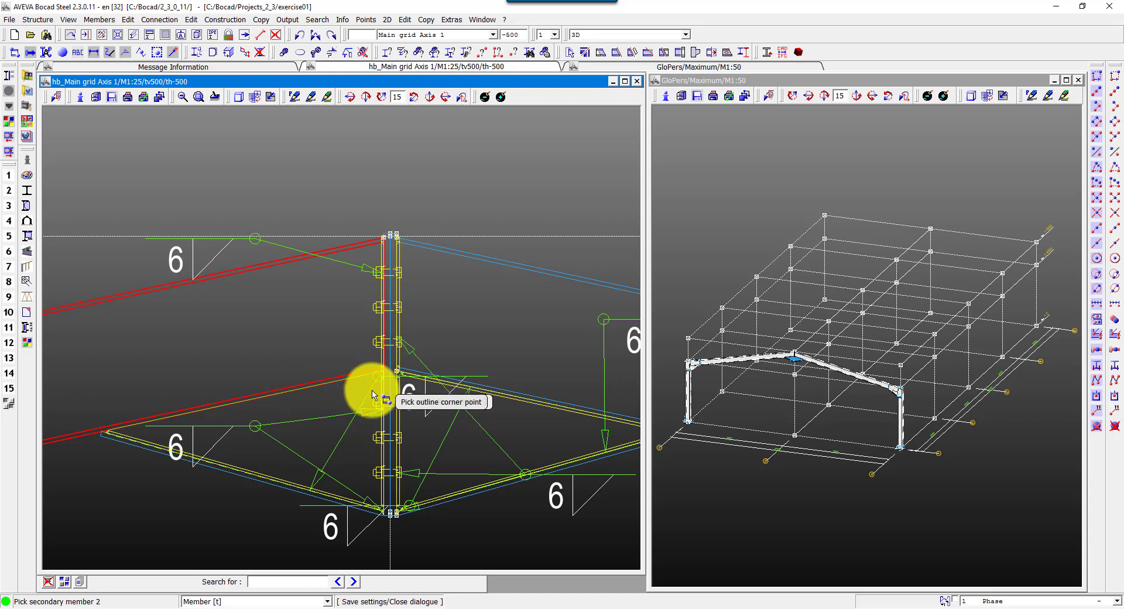
pyautogui.click(372, 395)
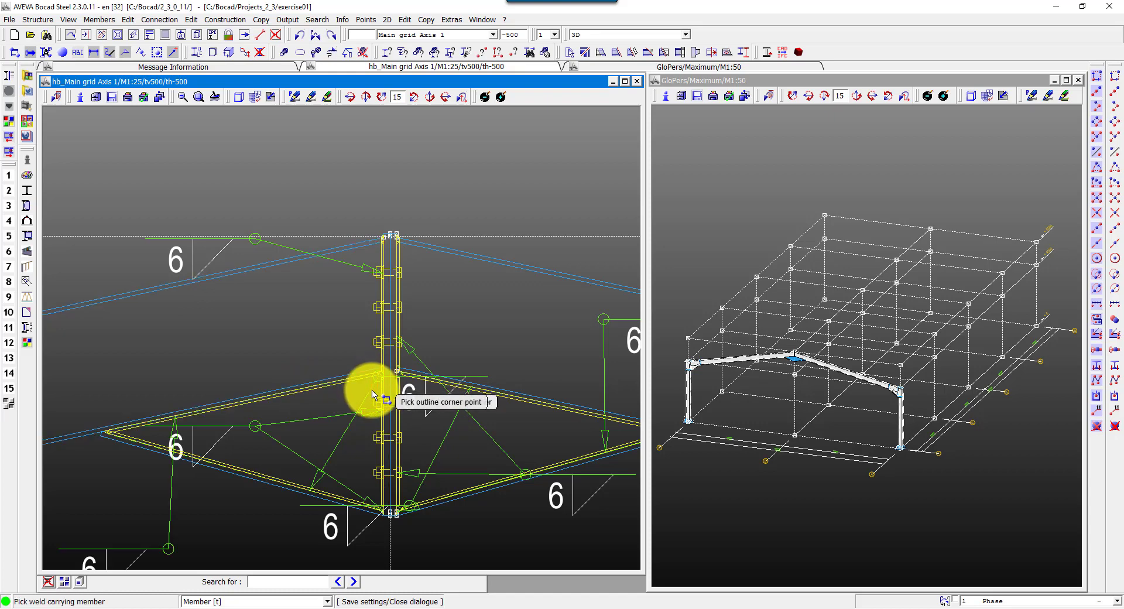
pyautogui.click(311, 97)
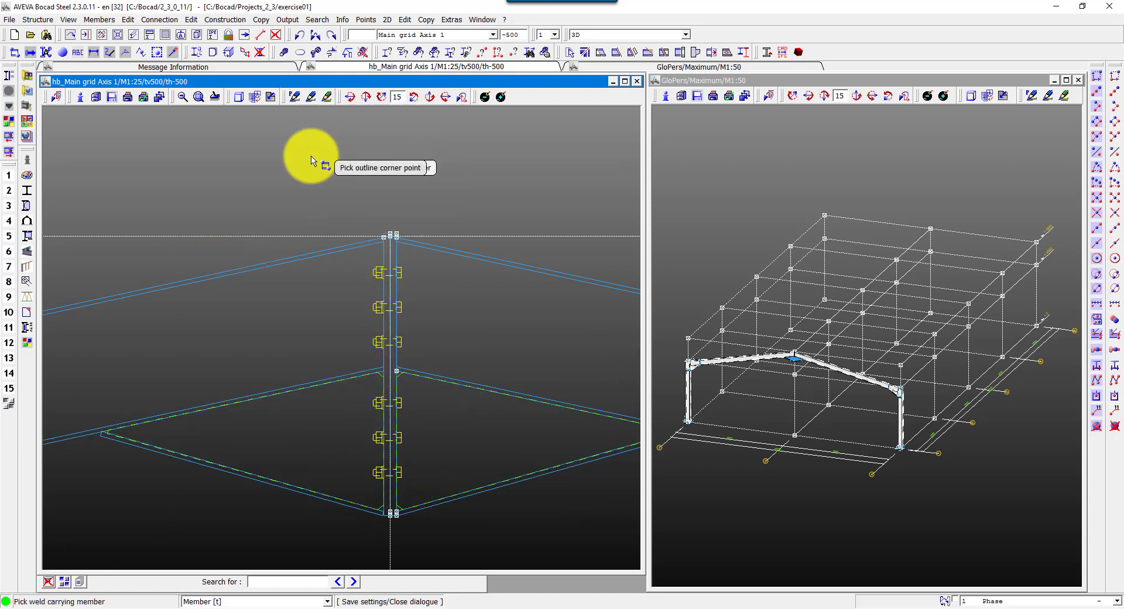
# - Recalculate the ridge joint's bolts so their length is redetermined as M16x55
pyautogui.click(191, 22)
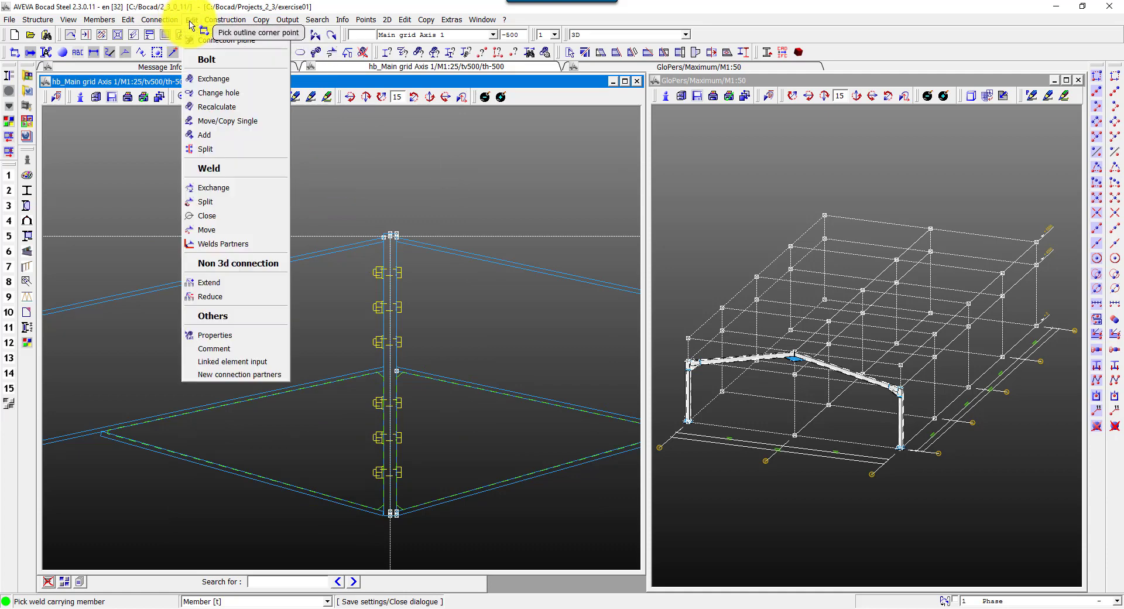
pyautogui.click(232, 111)
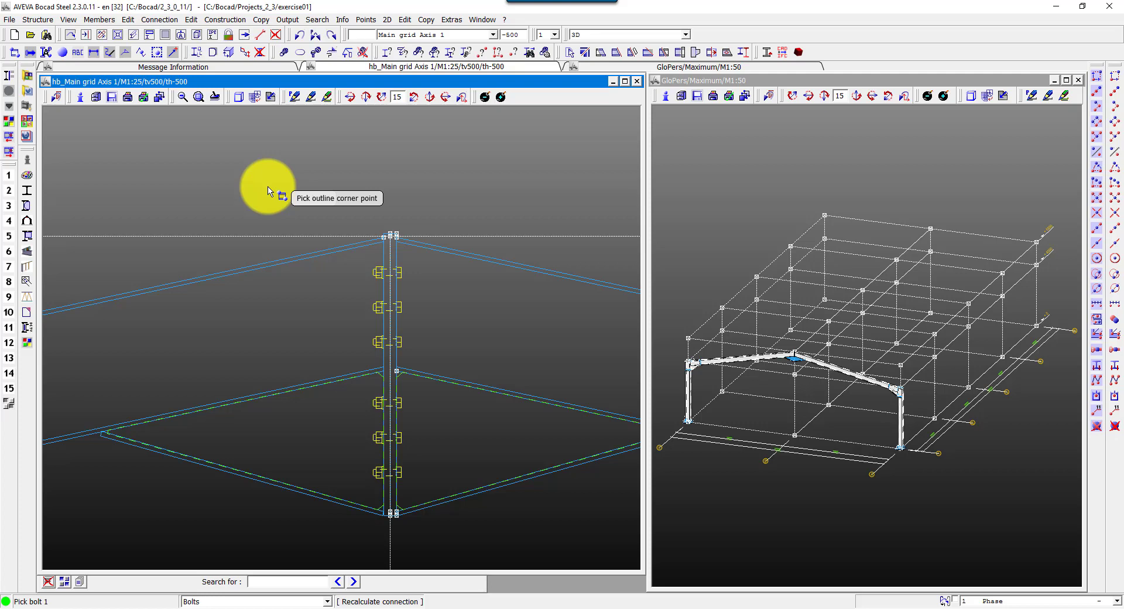
pyautogui.rightClick(270, 191)
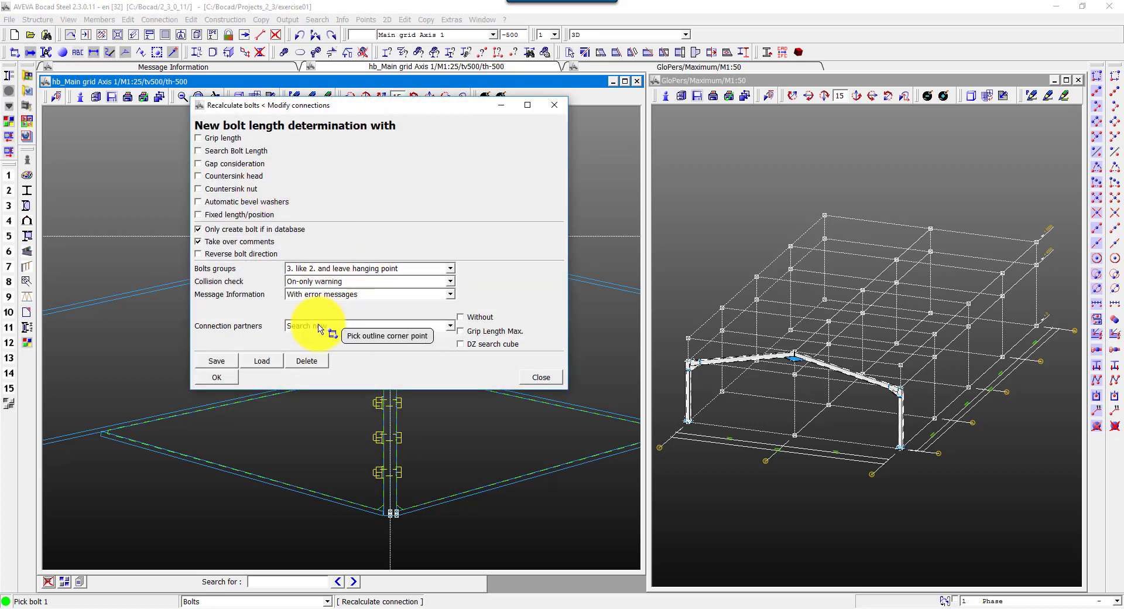
pyautogui.click(216, 377)
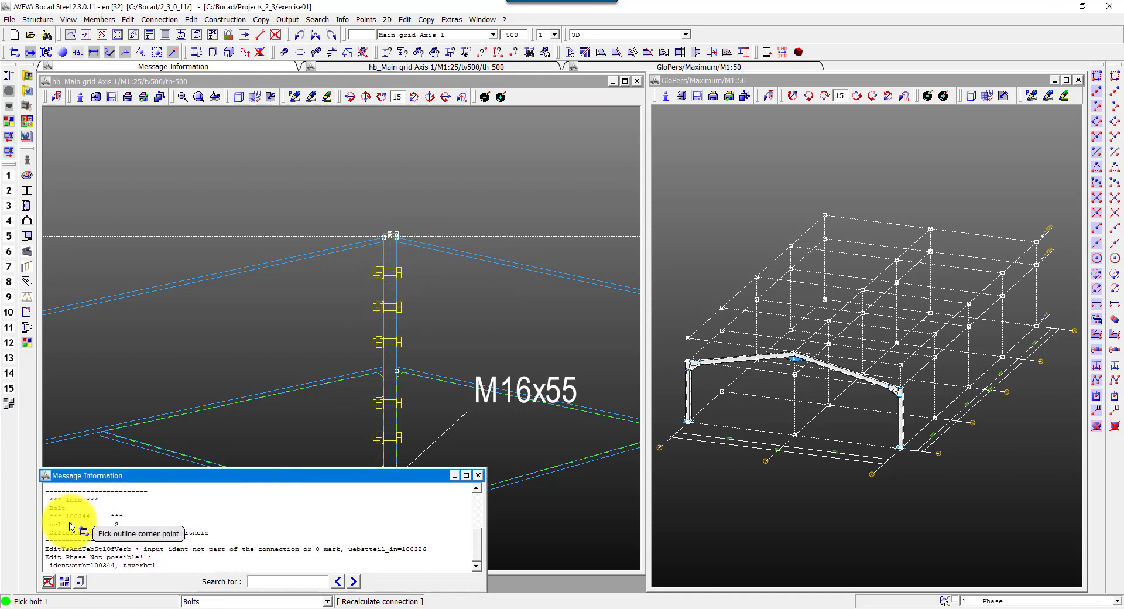
pyautogui.doubleClick(72, 525)
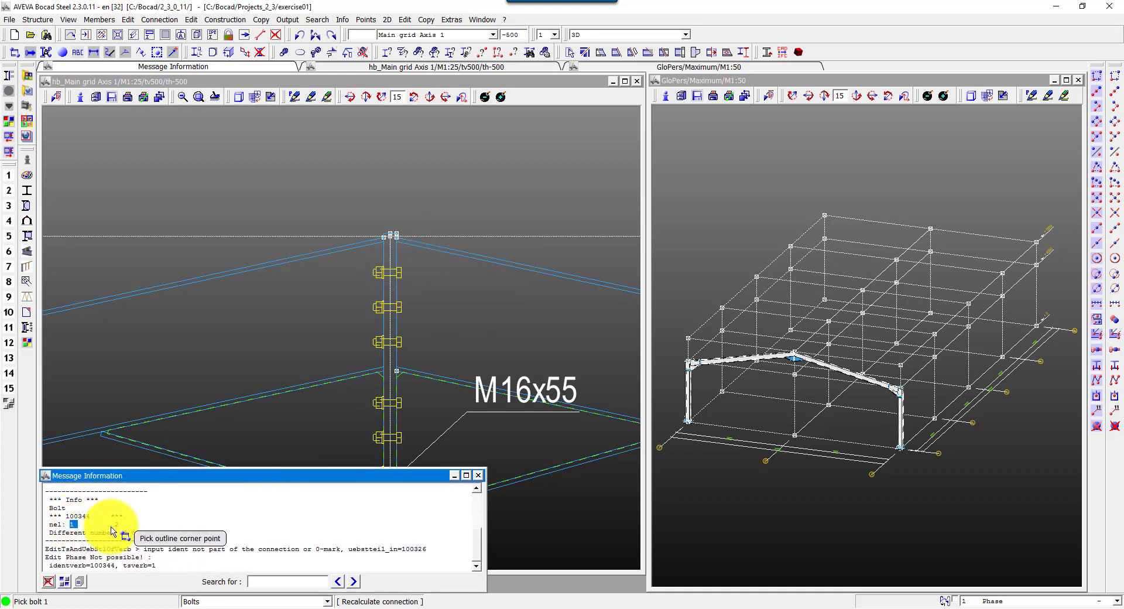
# - Display the assembly of the first picked rafter, then close its window
pyautogui.click(544, 81)
pyautogui.click(345, 19)
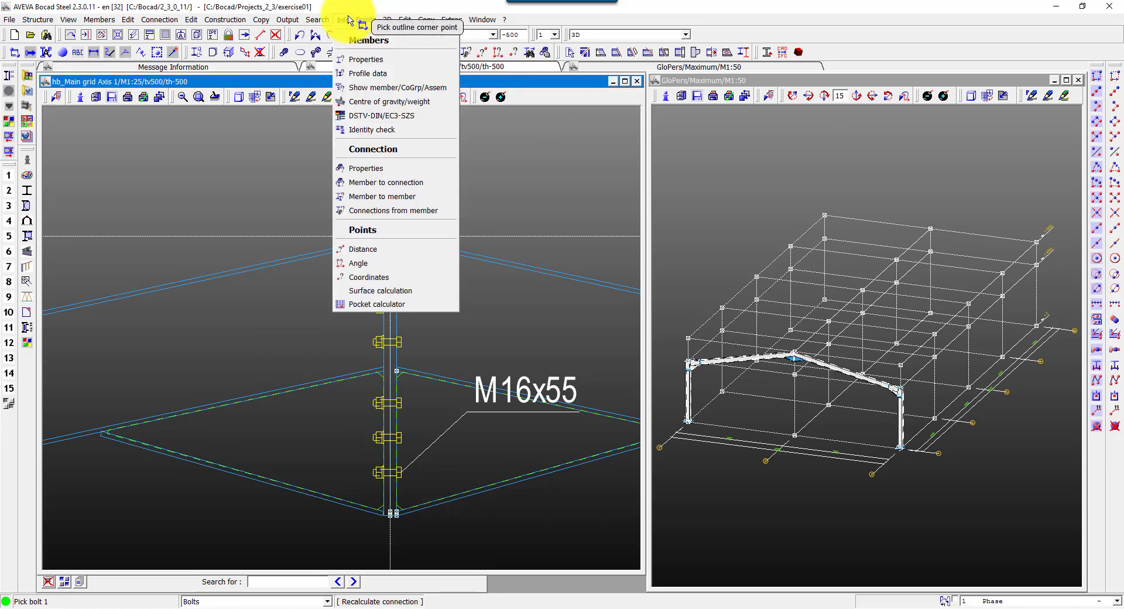
pyautogui.click(380, 82)
pyautogui.click(319, 251)
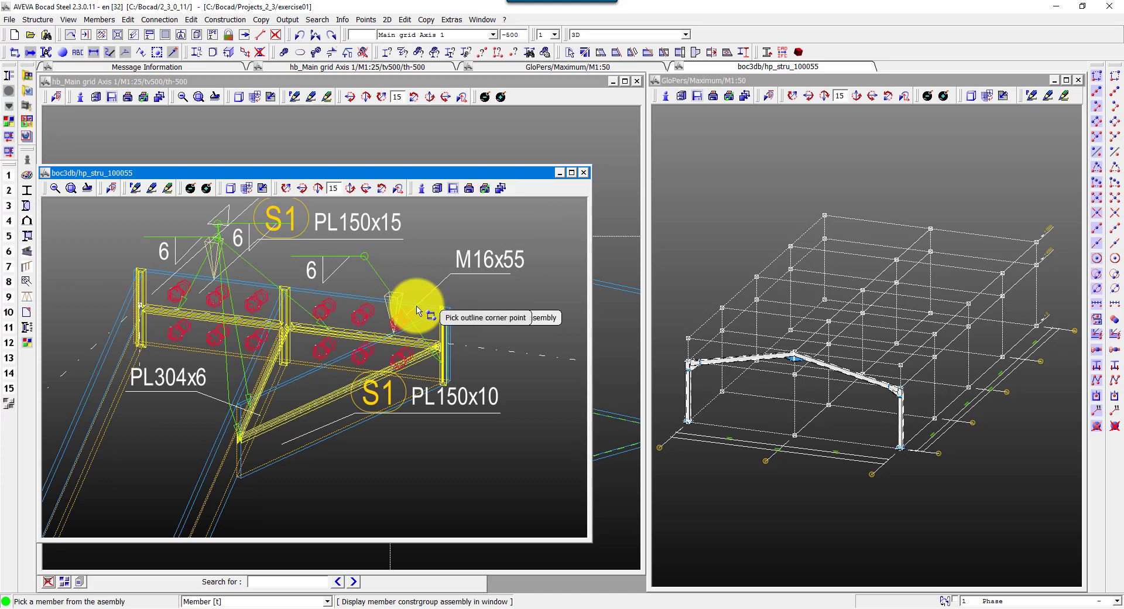
pyautogui.click(583, 172)
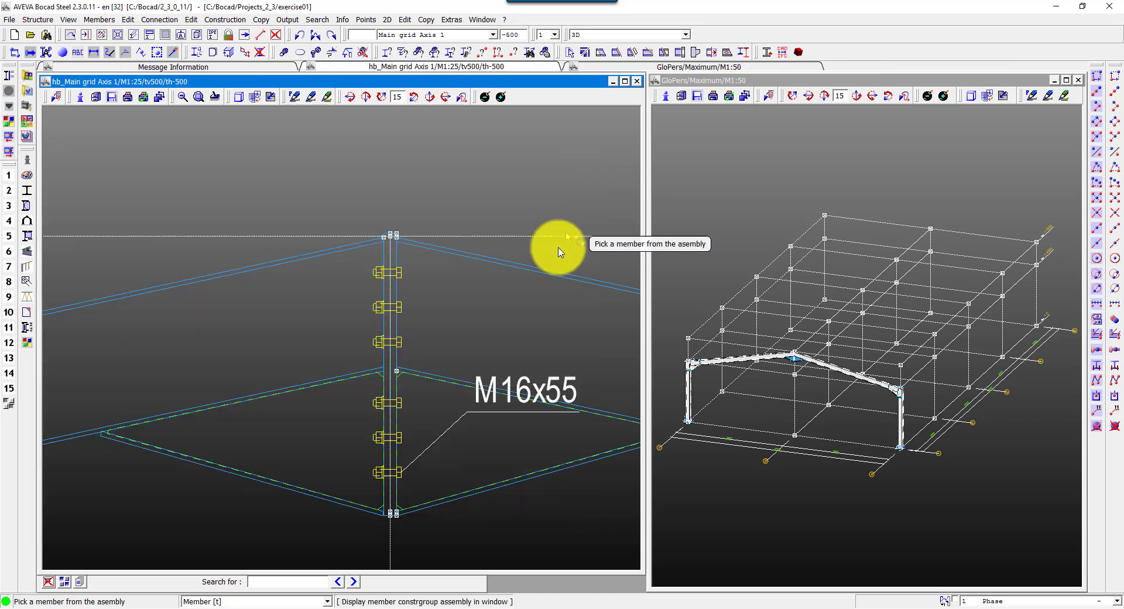
# - Show another rafter's assembly, zoom into its lower-left end connection, then close it
pyautogui.click(546, 264)
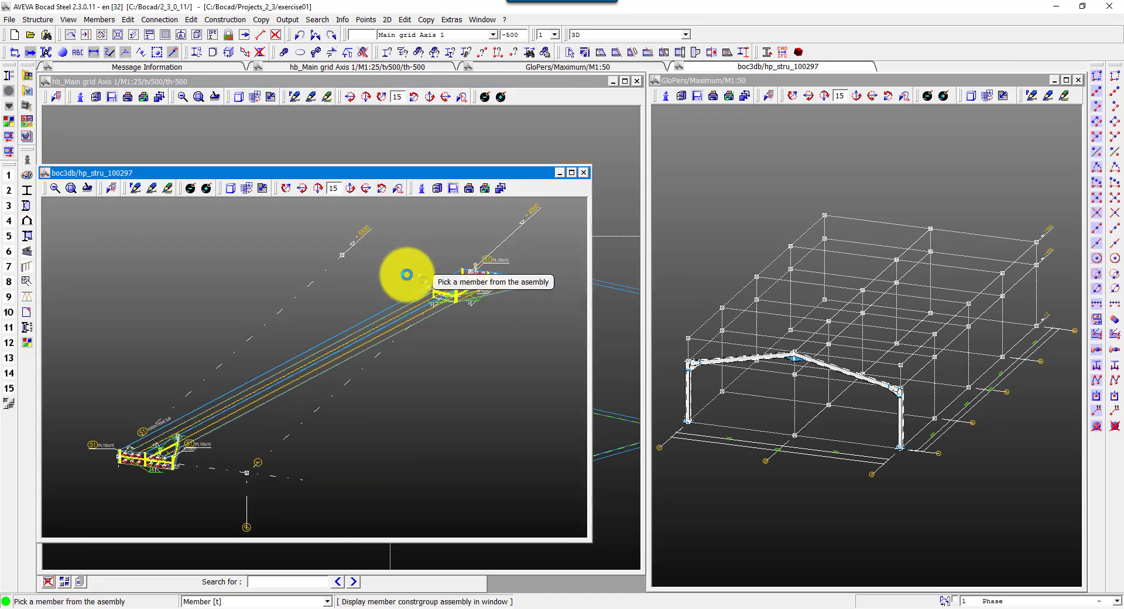
pyautogui.click(213, 490)
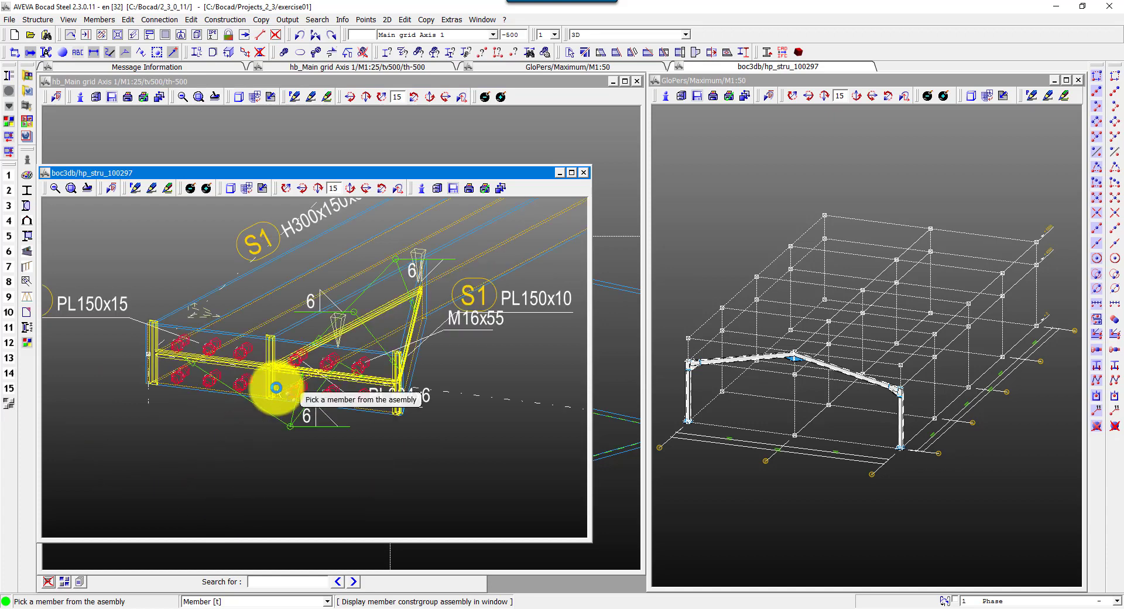
pyautogui.click(584, 173)
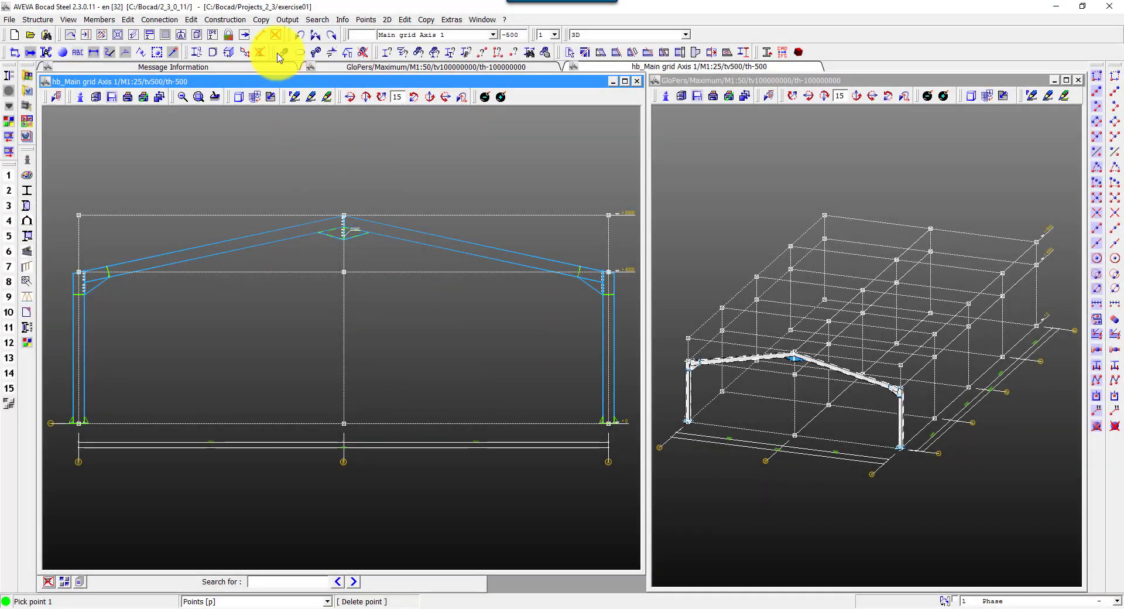
pyautogui.click(262, 20)
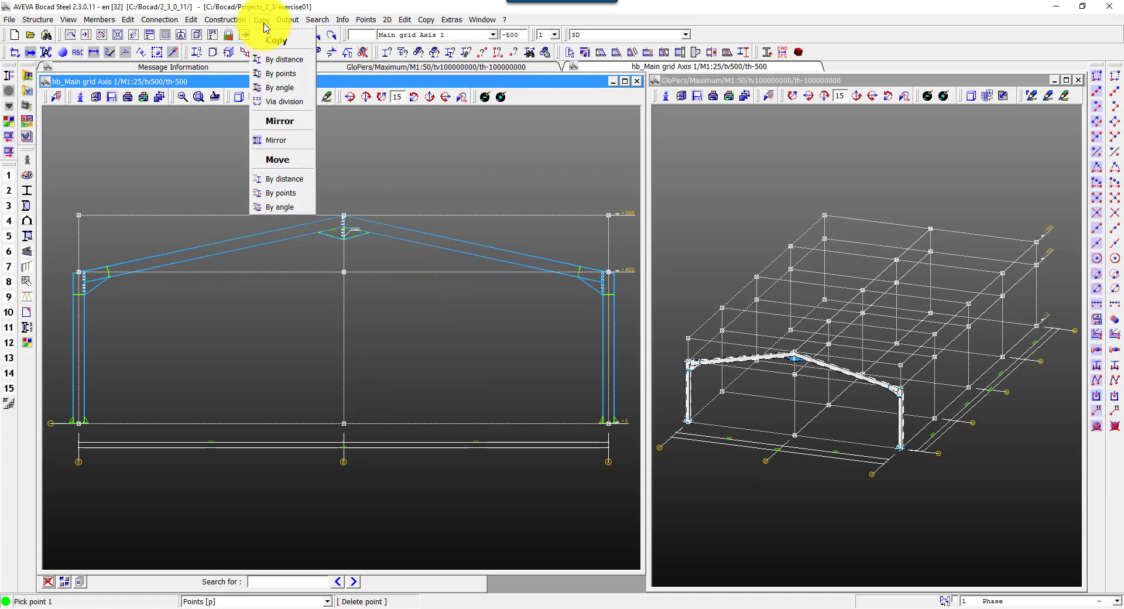
pyautogui.click(285, 79)
pyautogui.moveTo(50, 153); pyautogui.dragTo(615, 497)
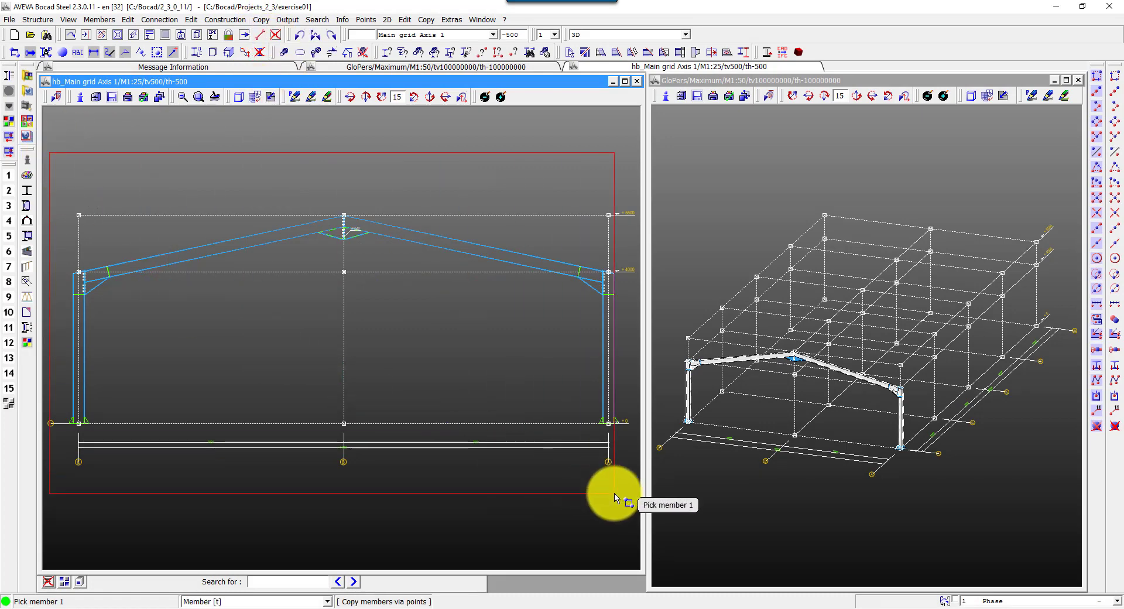
pyautogui.moveTo(631, 451); pyautogui.dragTo(114, 188)
pyautogui.rightClick(114, 188)
pyautogui.click(687, 337)
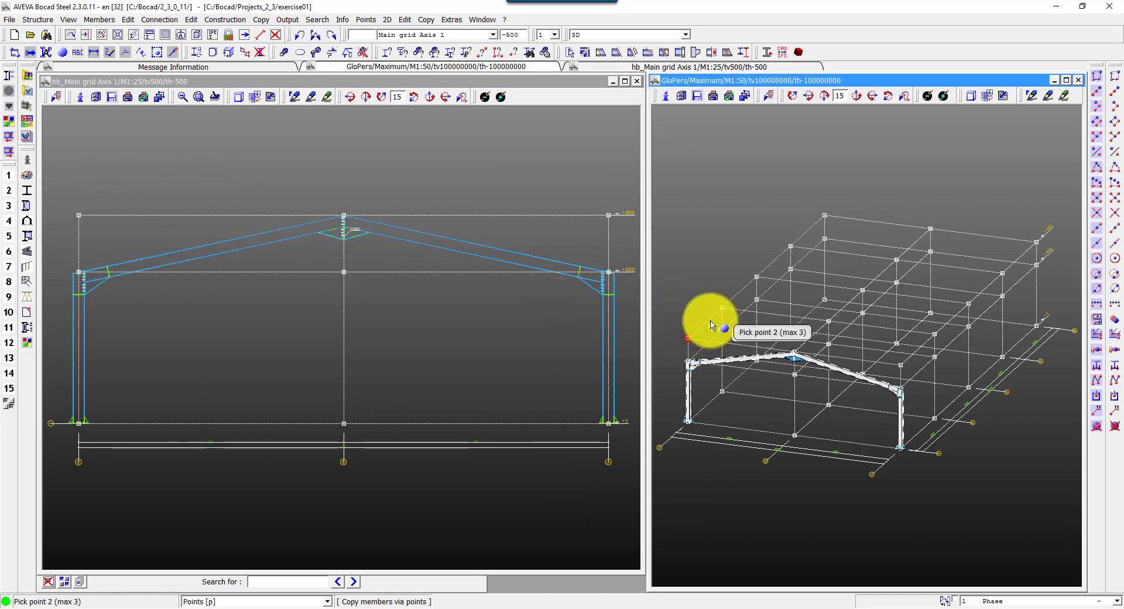
pyautogui.click(722, 308)
pyautogui.rightClick(722, 310)
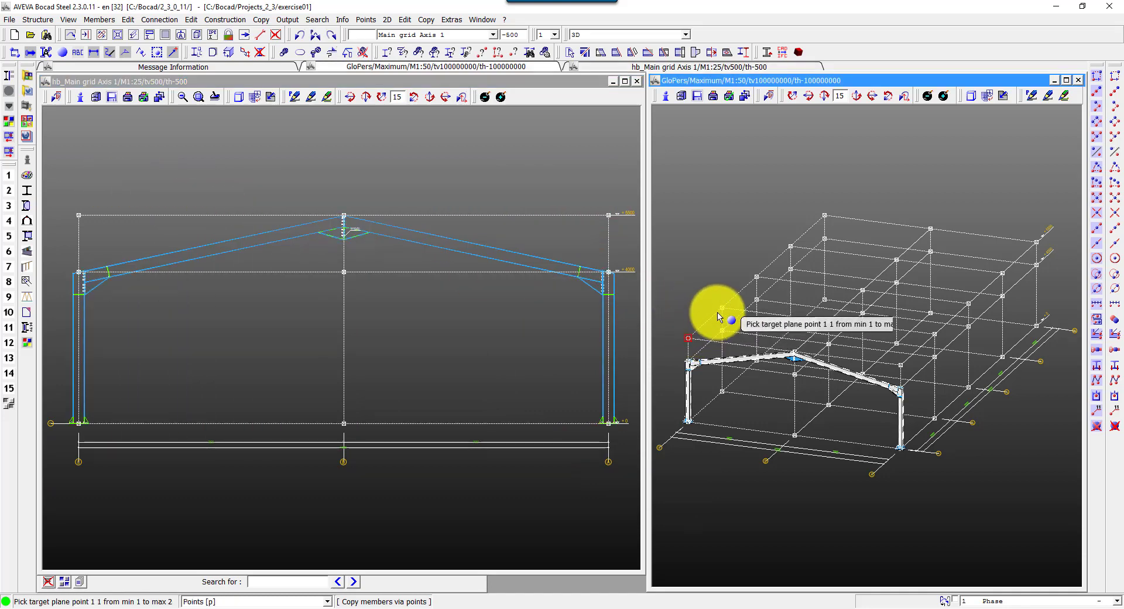
pyautogui.click(791, 246)
pyautogui.rightClick(807, 221)
pyautogui.click(824, 215)
pyautogui.rightClick(829, 215)
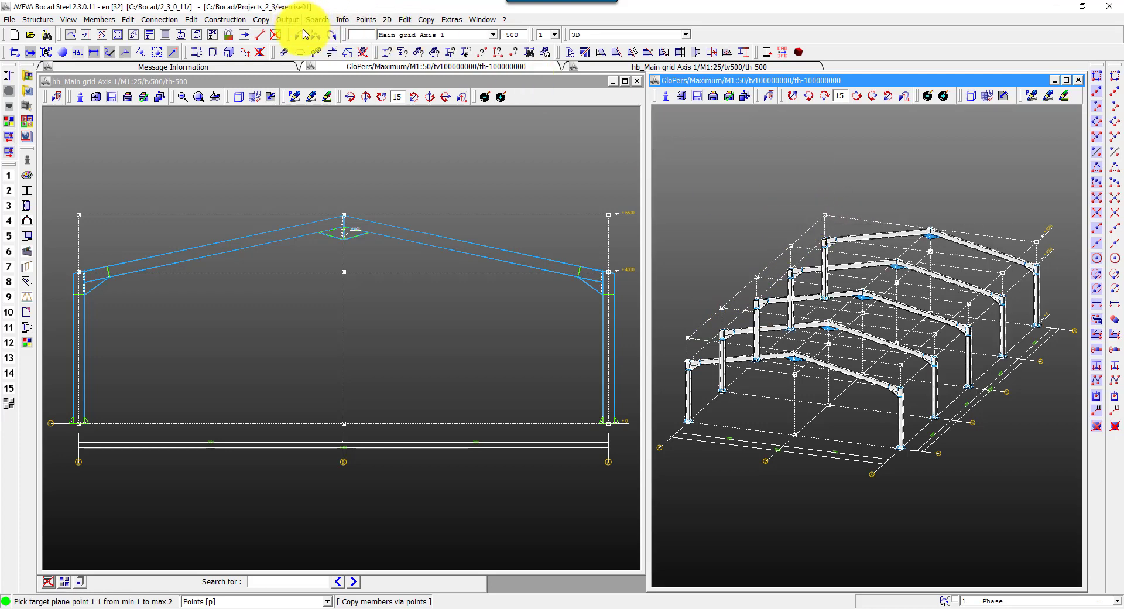
pyautogui.click(303, 37)
pyautogui.press('Return')
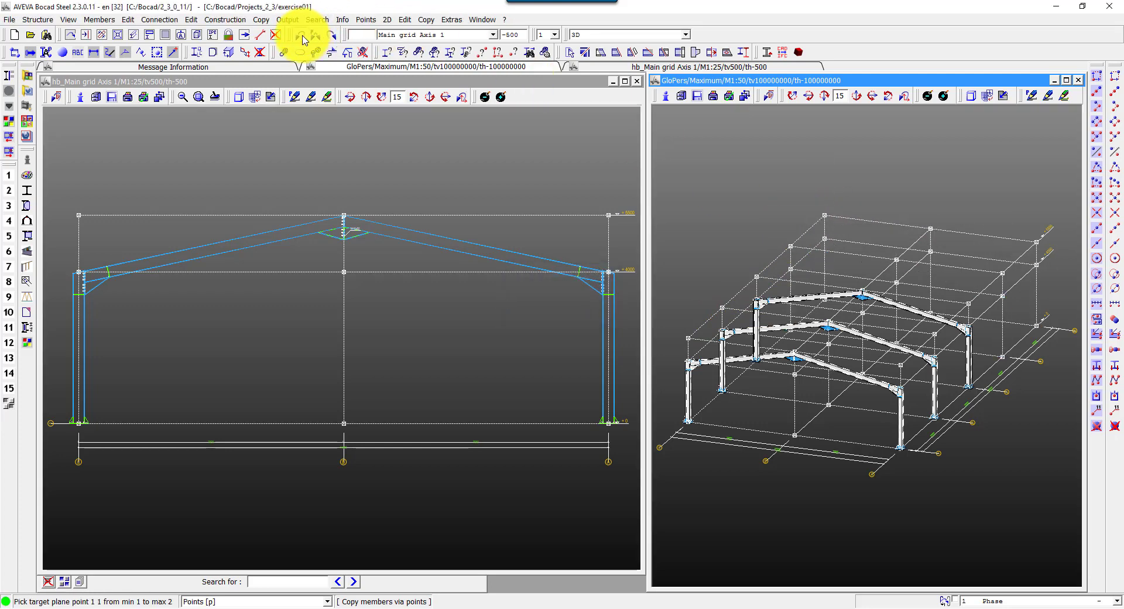
pyautogui.click(304, 39)
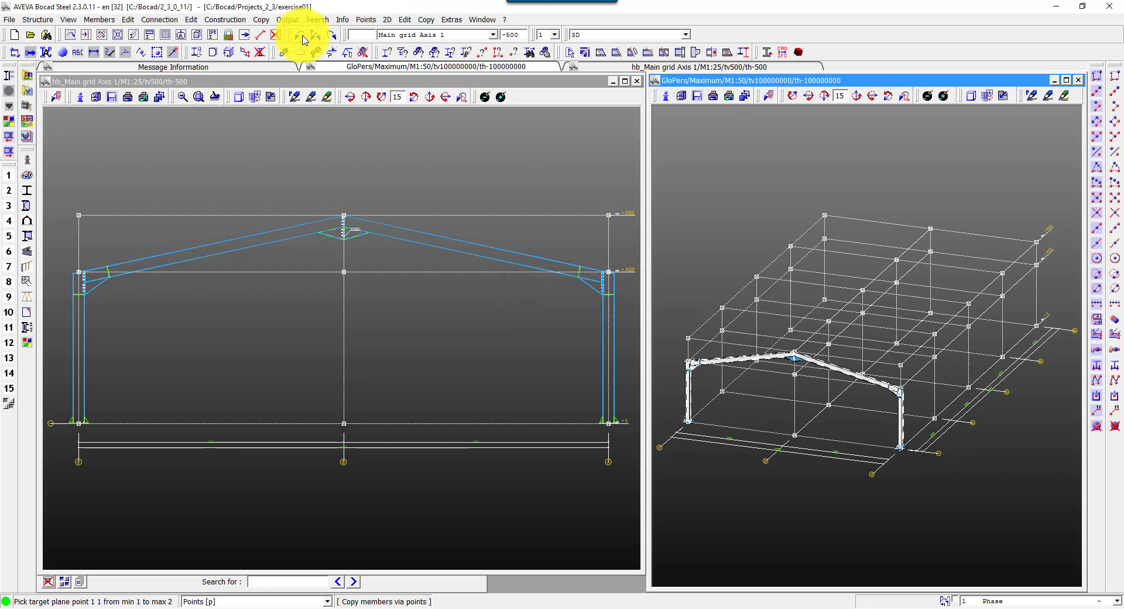
# - Window-select the portal frame and copy it by distance, 4:-6000 in Z, including connections
pyautogui.click(261, 19)
pyautogui.click(287, 66)
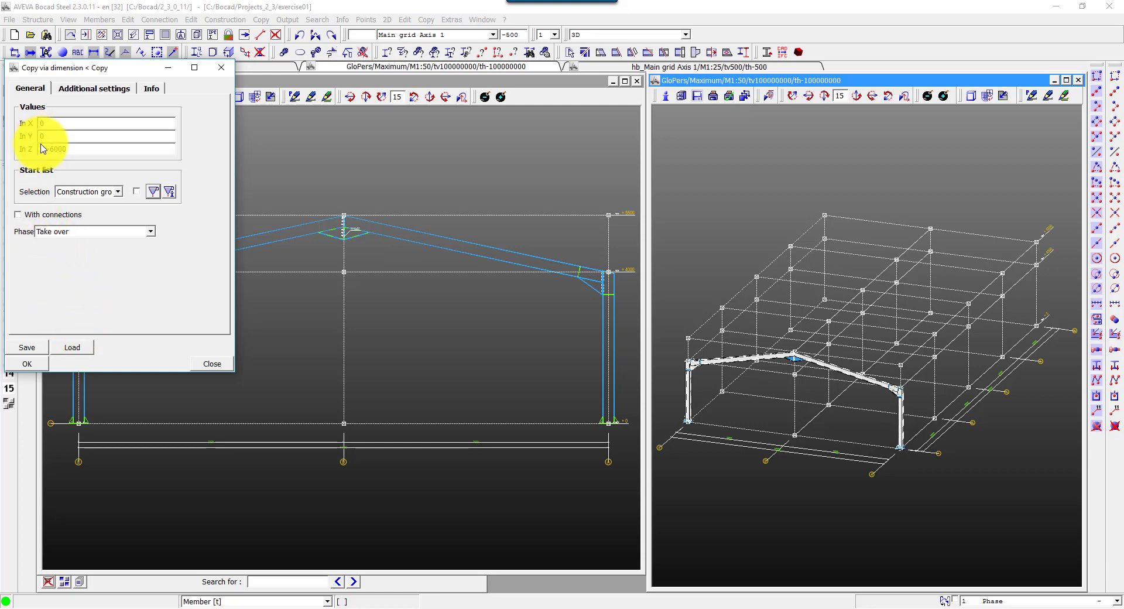
pyautogui.write('4')
pyautogui.click(27, 361)
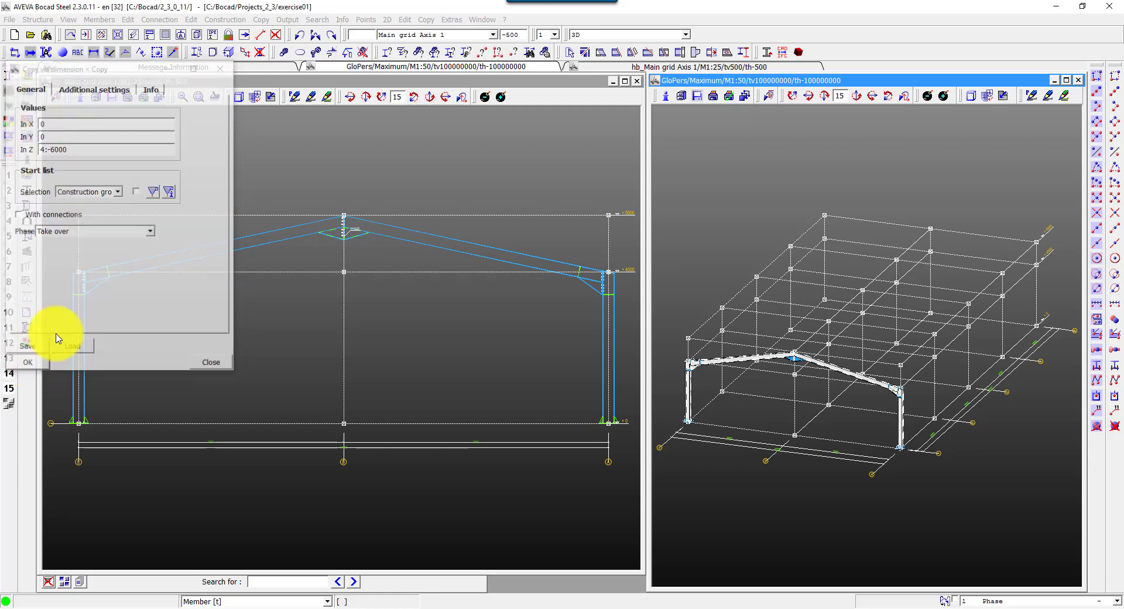
pyautogui.moveTo(364, 418); pyautogui.dragTo(647, 521)
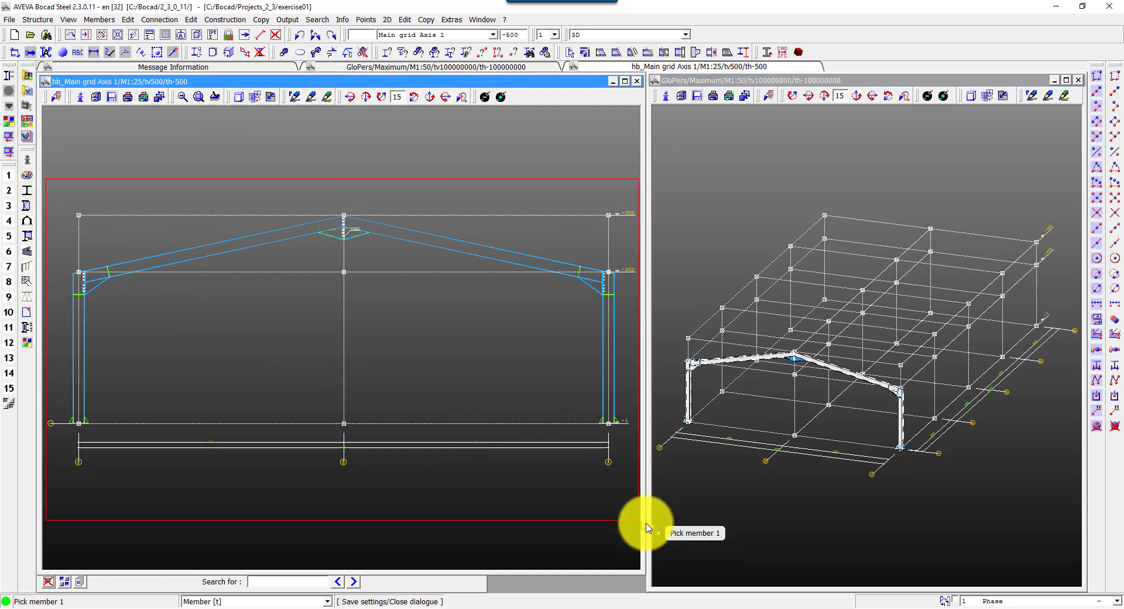
pyautogui.rightClick(308, 306)
pyautogui.click(46, 215)
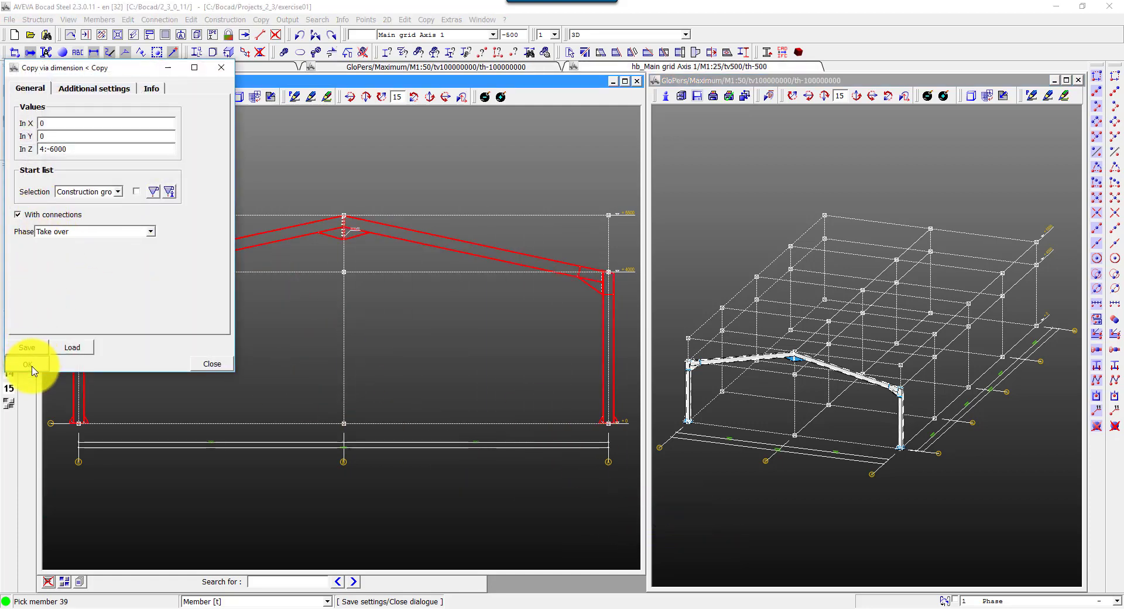
pyautogui.click(30, 364)
pyautogui.moveTo(45, 170); pyautogui.dragTo(468, 459)
pyautogui.rightClick(433, 382)
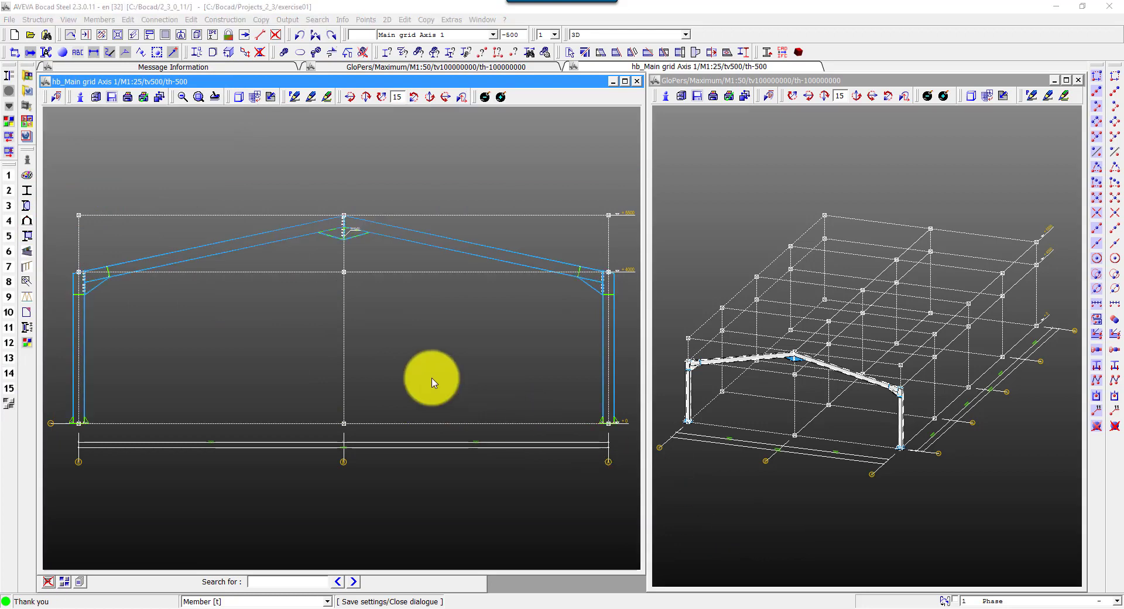